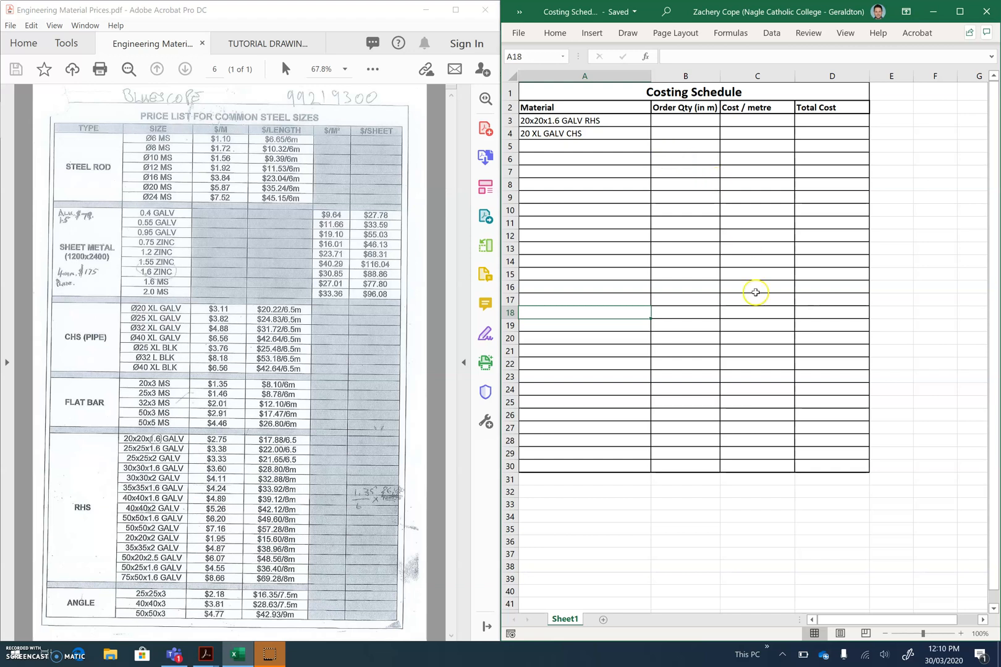
# Bring up the parts list in the tutorial drawings PDF and examine its item sizes and order quantities
pyautogui.click(733, 298)
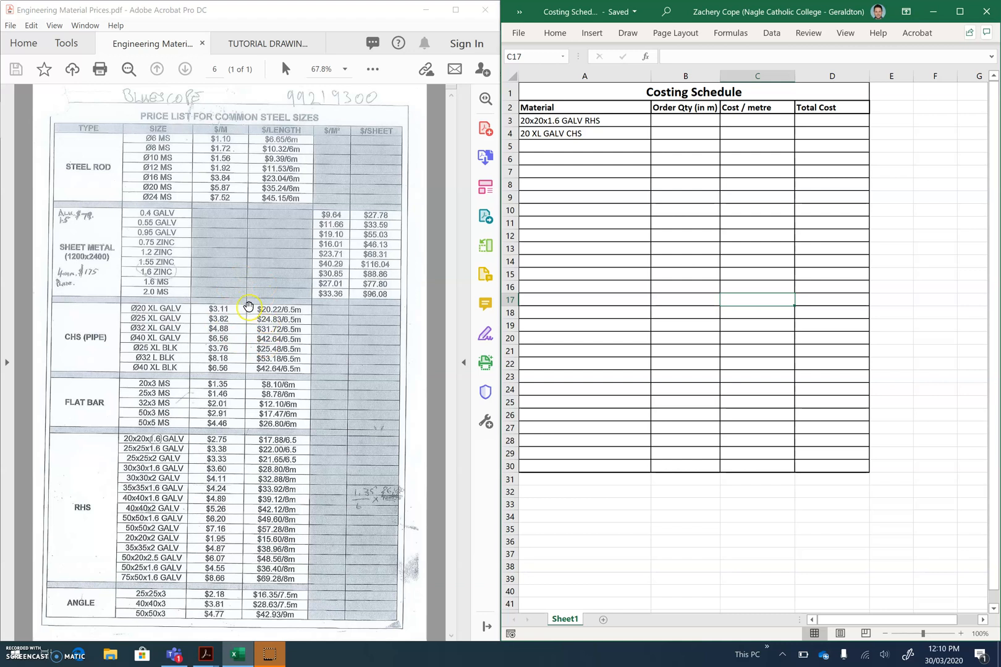
pyautogui.click(250, 48)
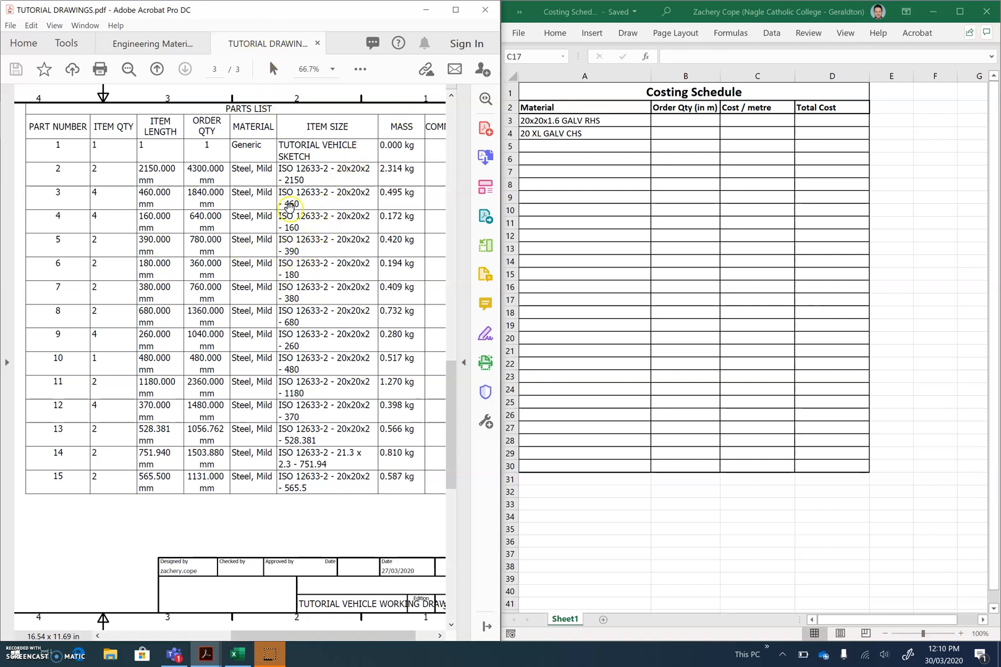
pyautogui.scroll(-2, 283, 426)
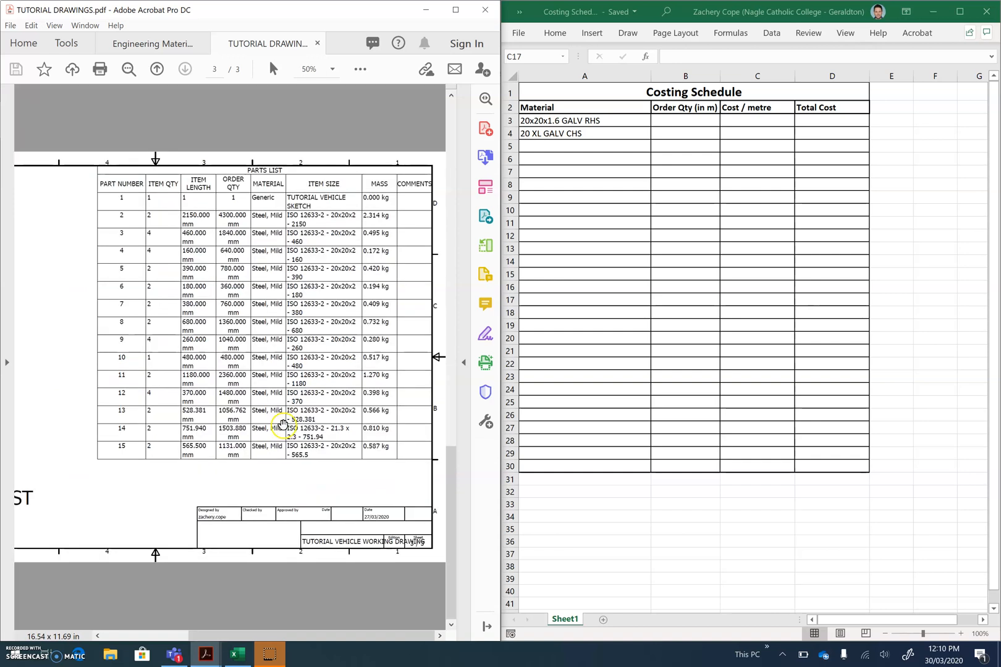
pyautogui.scroll(2, 282, 427)
pyautogui.scroll(-2, 283, 426)
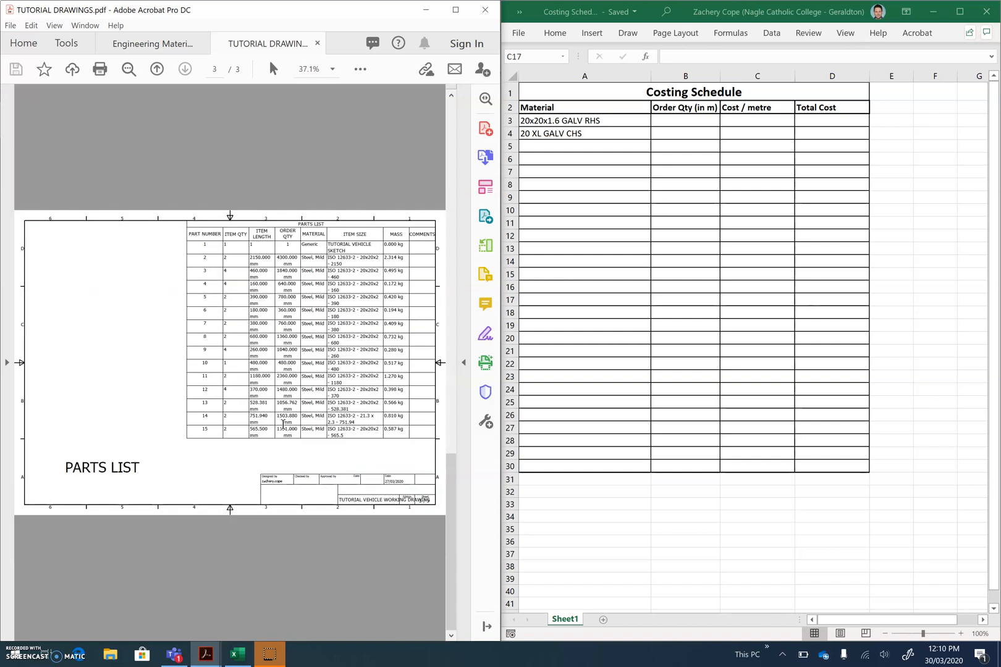
pyautogui.scroll(1, 317, 368)
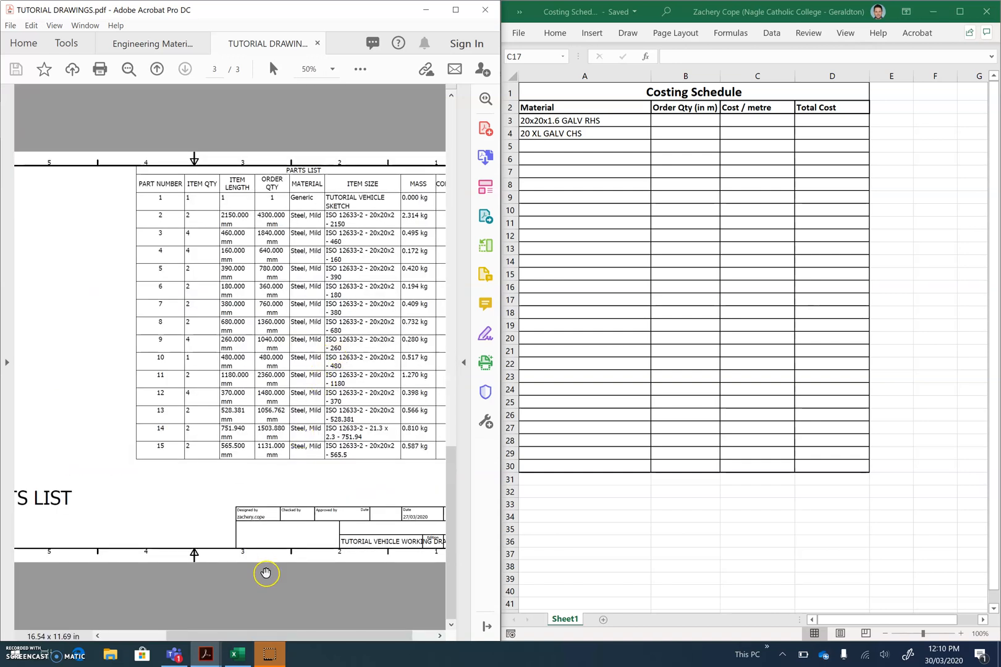
pyautogui.moveTo(257, 635); pyautogui.dragTo(299, 614)
pyautogui.scroll(1, 320, 348)
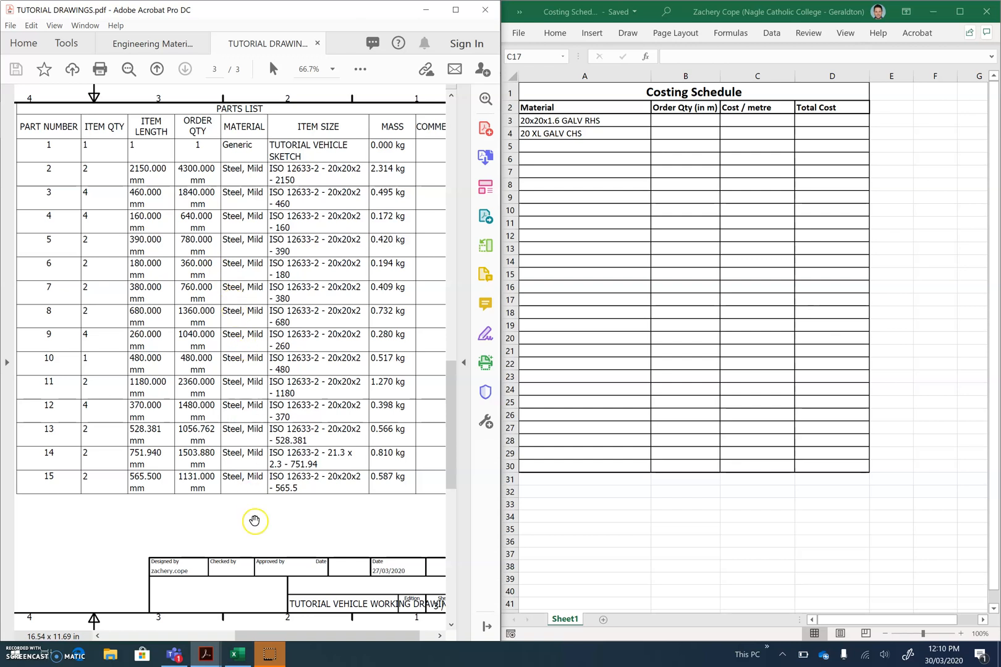
# Widen the Order Qty (in m) column and select the order quantity cell for the 20x20x1.6 GALV RHS
pyautogui.click(635, 188)
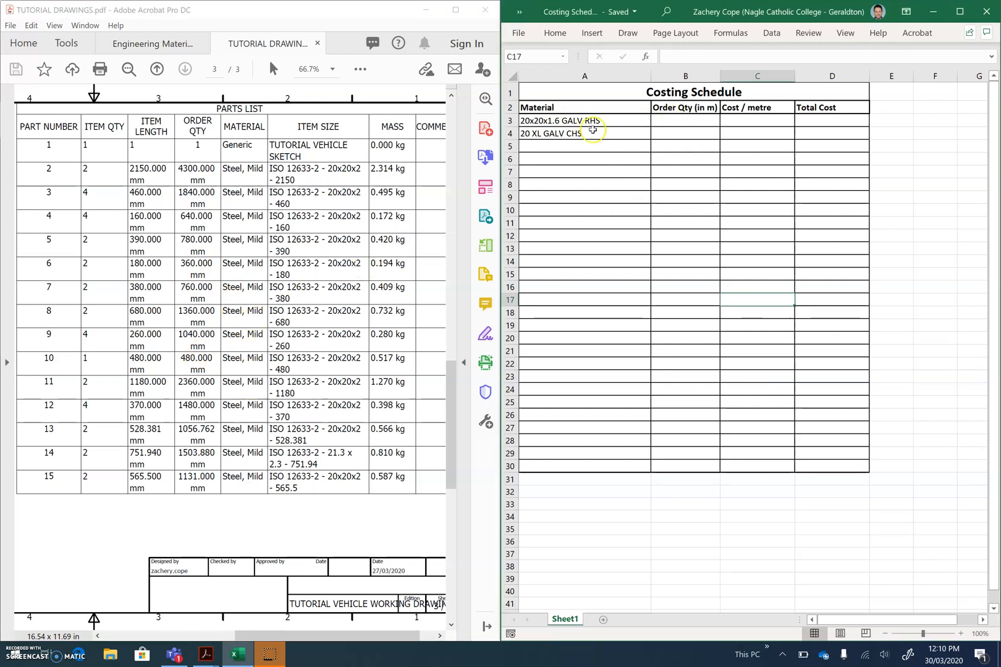
pyautogui.click(685, 134)
pyautogui.click(681, 121)
pyautogui.moveTo(720, 76); pyautogui.dragTo(796, 81)
pyautogui.press('Return')
pyautogui.click(717, 123)
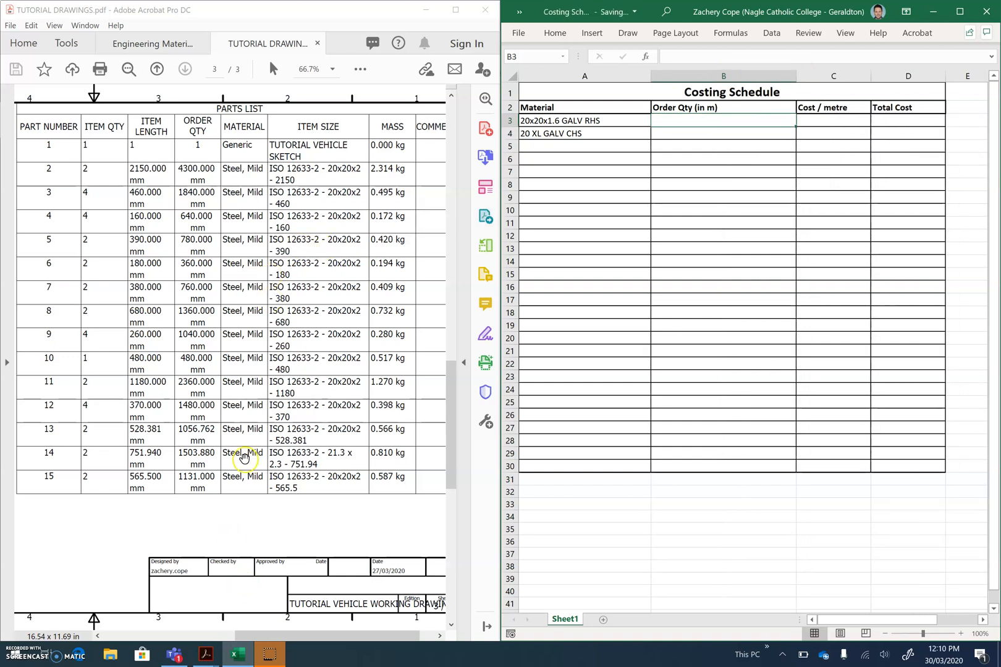
# Examine the part numbers on the isometric view, and check them against the order quantities in the parts list
pyautogui.press('super')
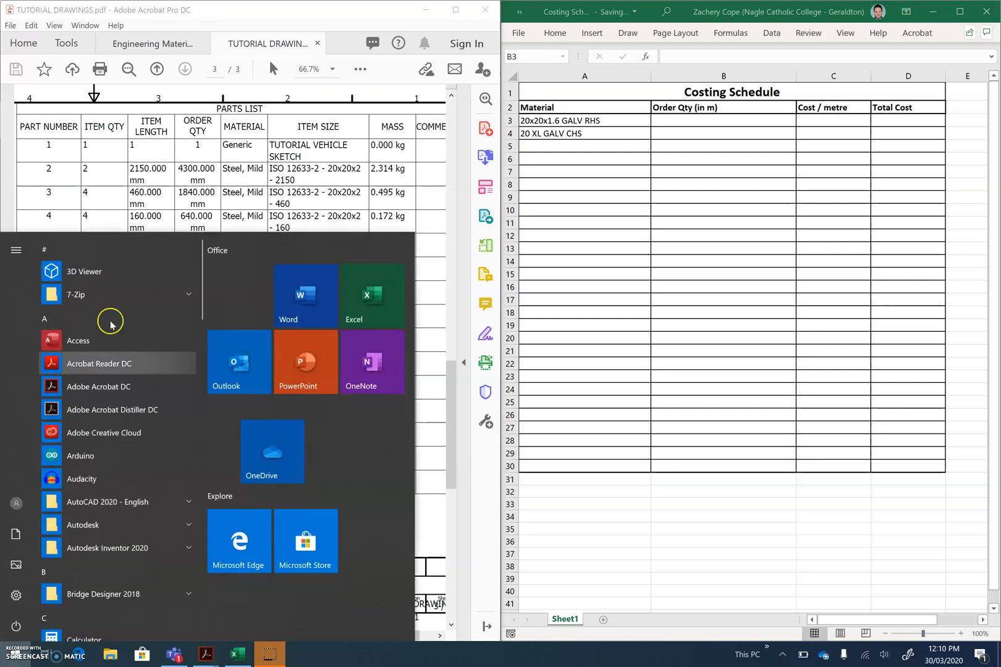
pyautogui.click(166, 209)
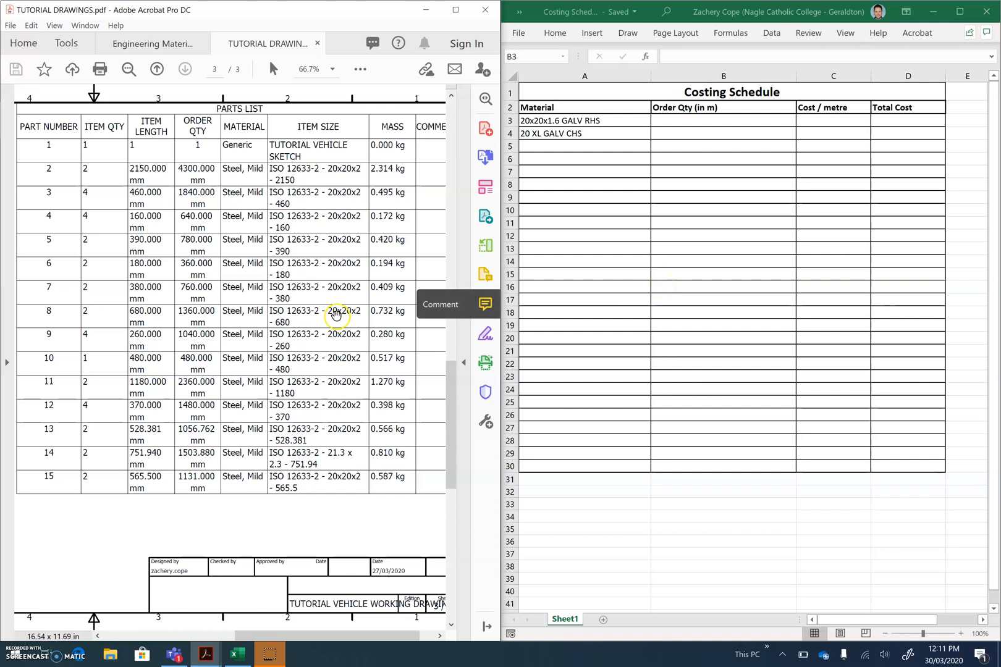
pyautogui.moveTo(279, 636); pyautogui.dragTo(220, 637)
pyautogui.scroll(1, 193, 534)
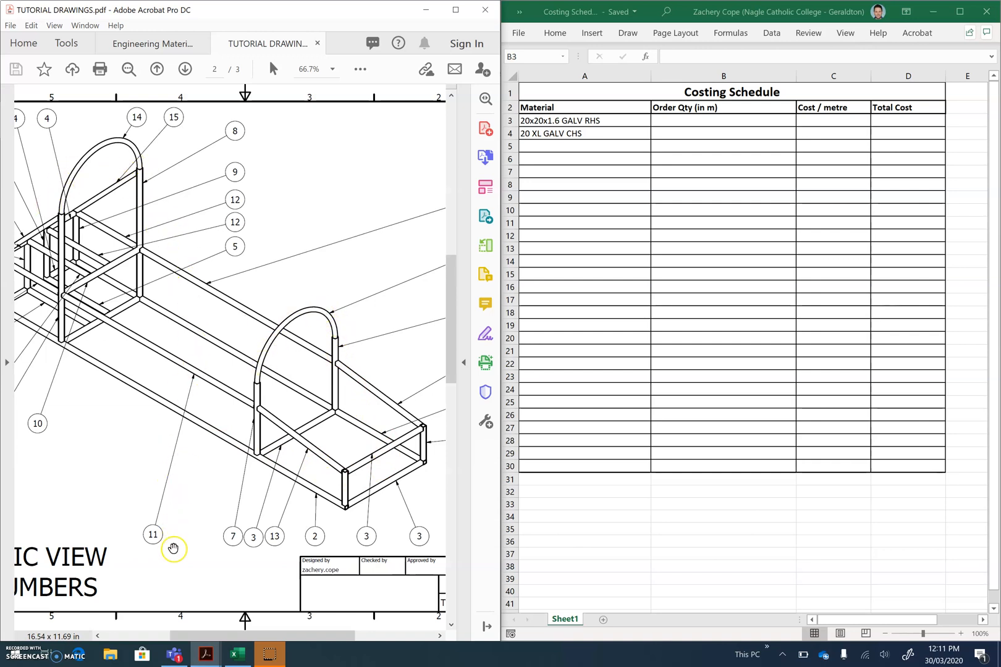
pyautogui.moveTo(265, 635)
pyautogui.mouseDown()
pyautogui.moveTo(295, 637)
pyautogui.moveTo(274, 635)
pyautogui.mouseUp()
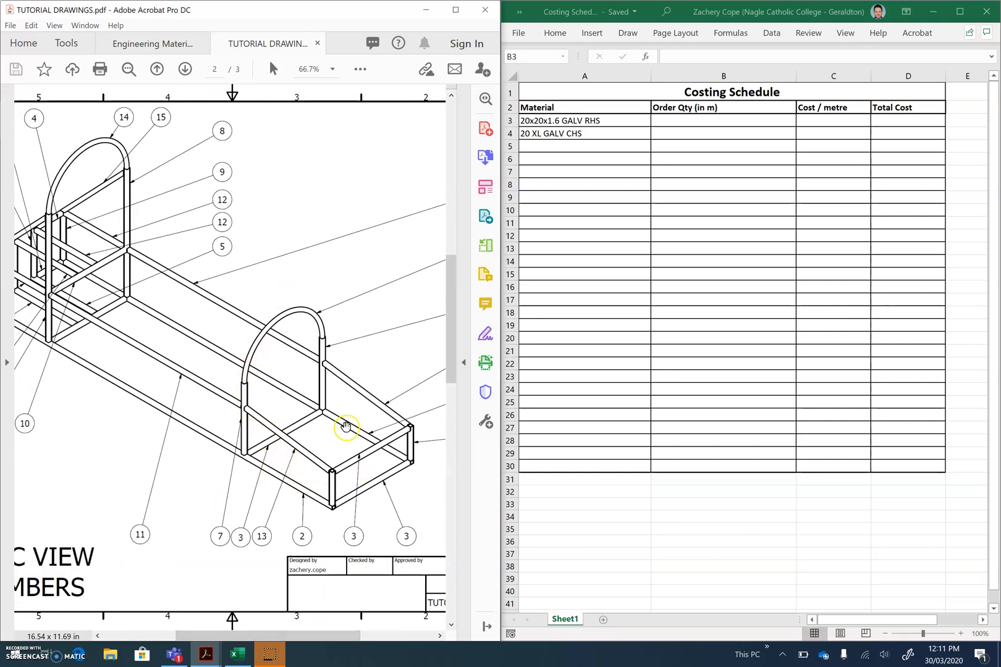
pyautogui.scroll(-2, 328, 565)
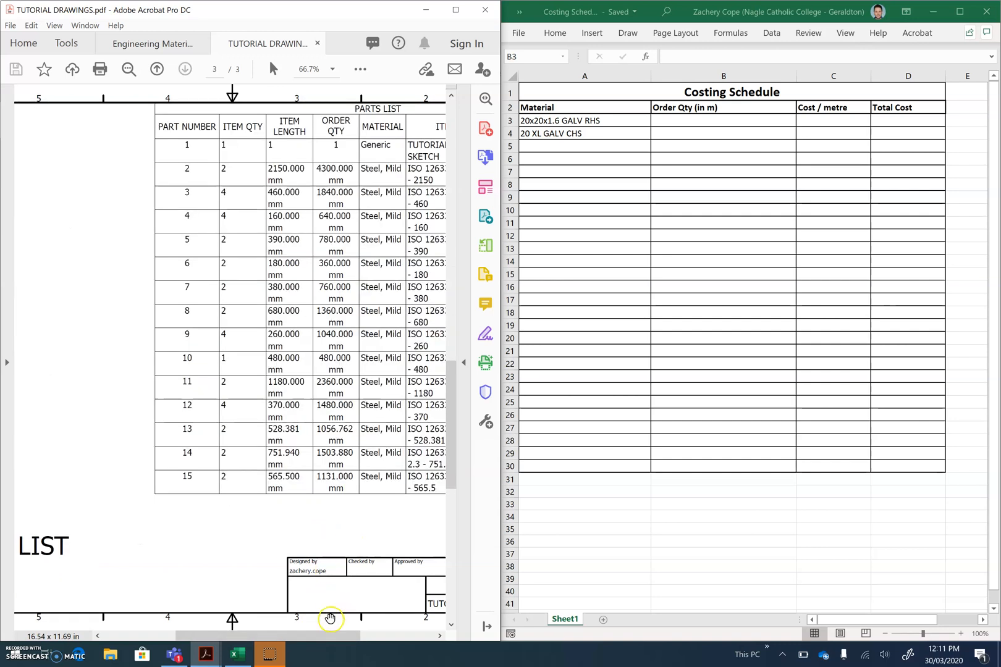
pyautogui.moveTo(329, 637); pyautogui.dragTo(381, 638)
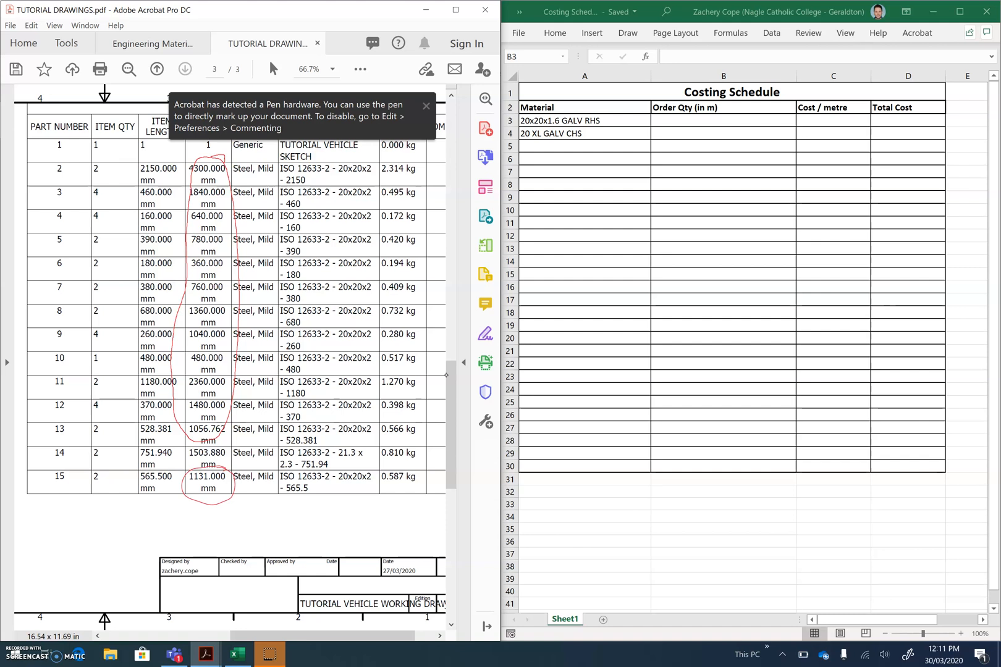
# Open Calculator and place its window clear of the parts list's order quantities
pyautogui.click(690, 125)
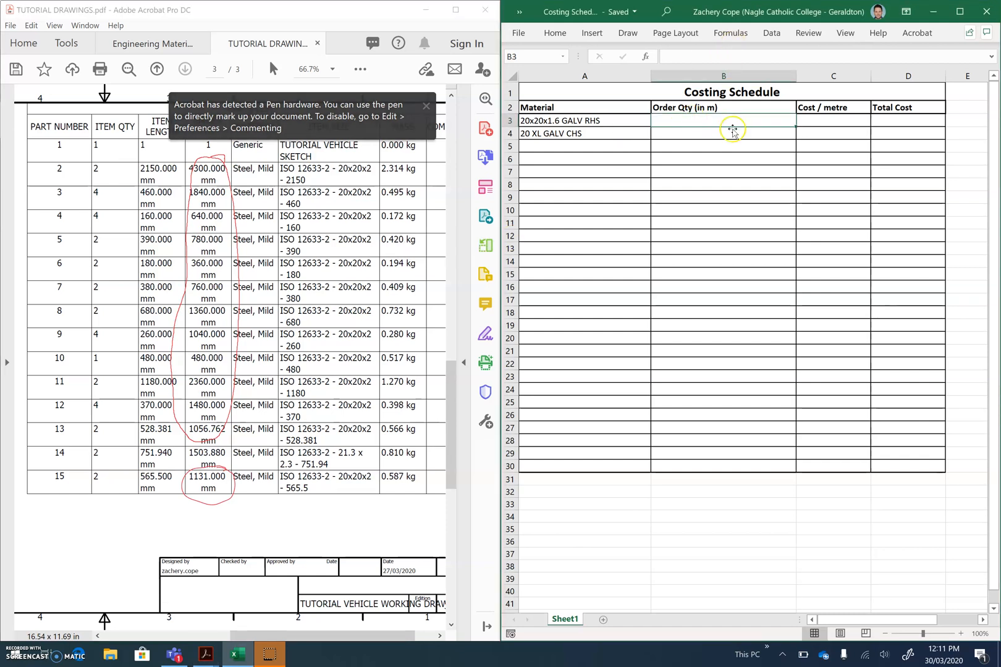
pyautogui.click(317, 227)
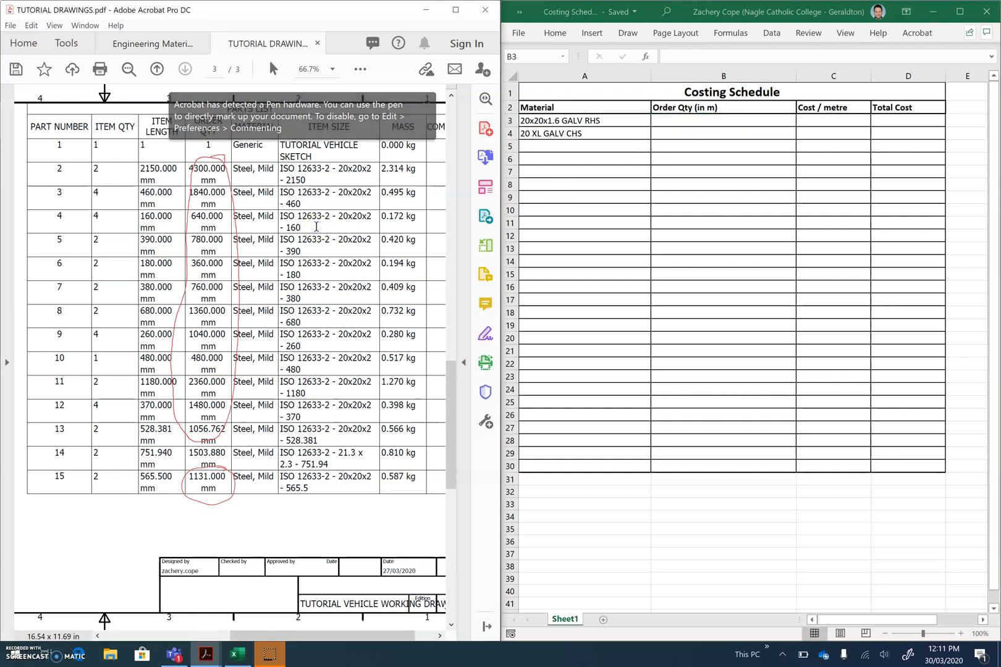
pyautogui.press('super')
pyautogui.write('calc')
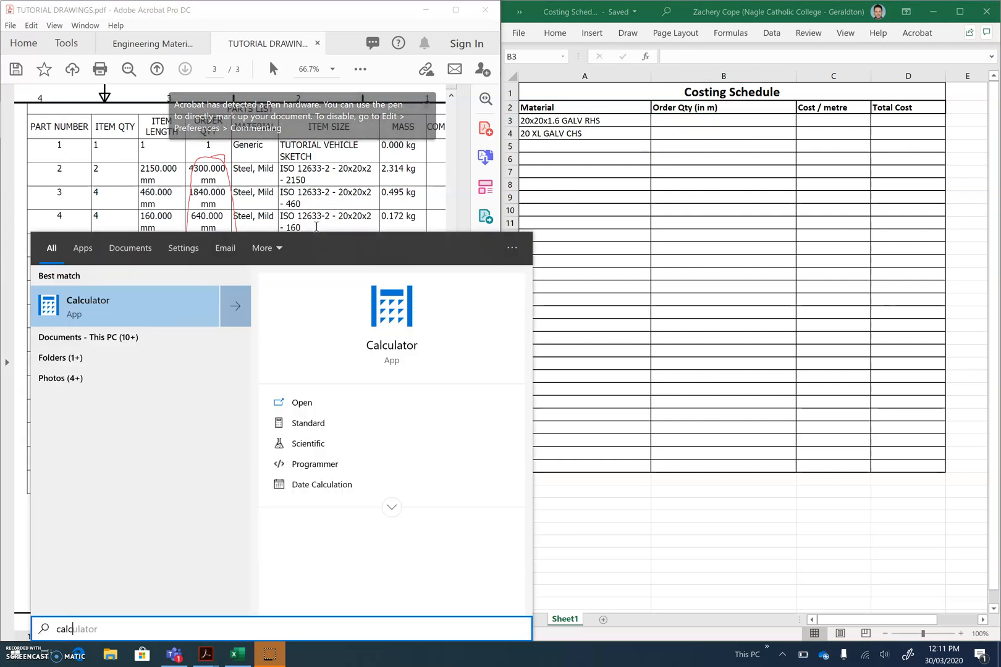
pyautogui.press('Return')
pyautogui.moveTo(251, 39); pyautogui.dragTo(673, 125)
# Start summing the 20x20x2 order quantities in Calculator: 4300, 1840, 640, 780, 360, 760, 1360 and 1040
pyautogui.write('4300 + ')
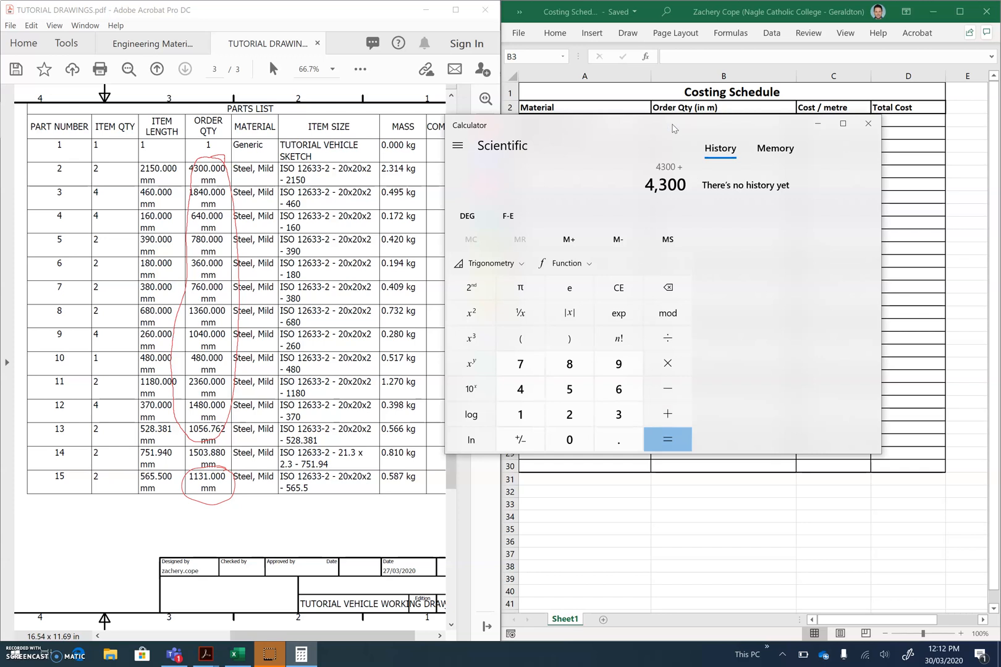
pyautogui.write('1840 + 640 + 780 + ')
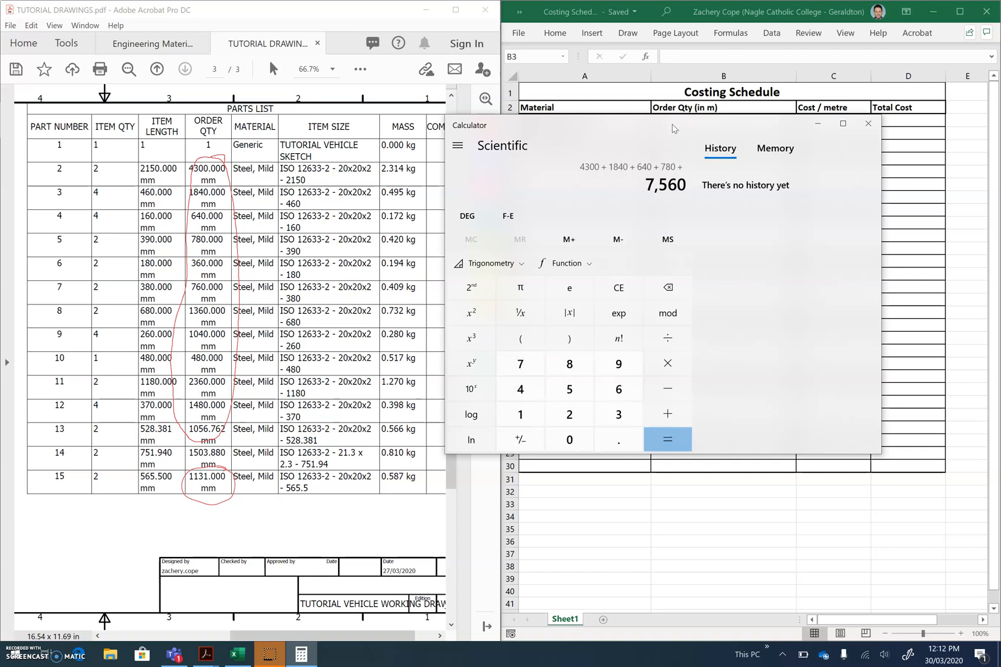
pyautogui.write('360 + 76')
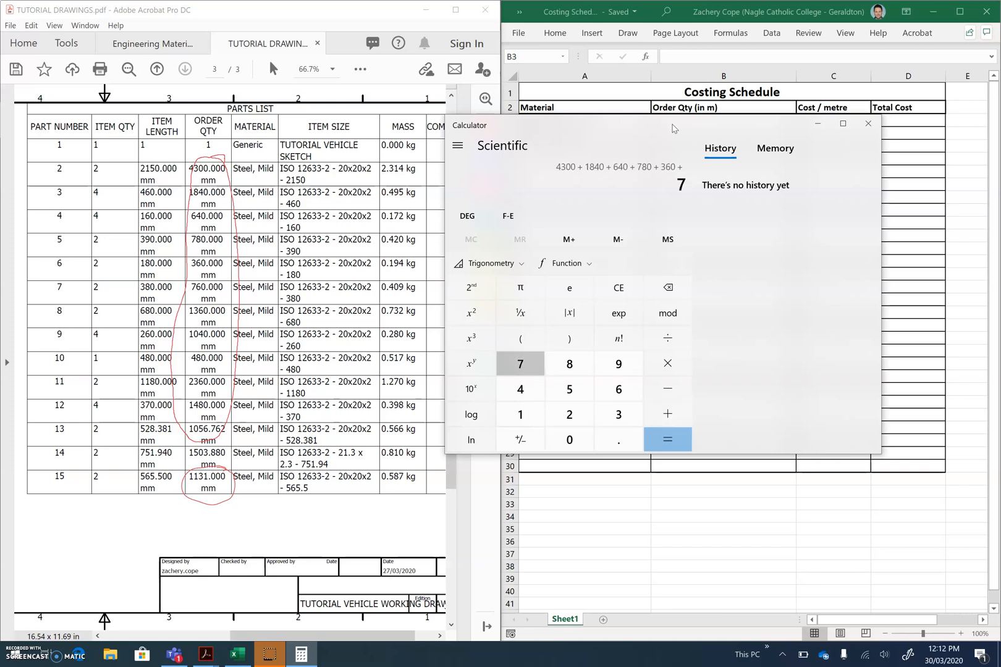
pyautogui.write('0 + ')
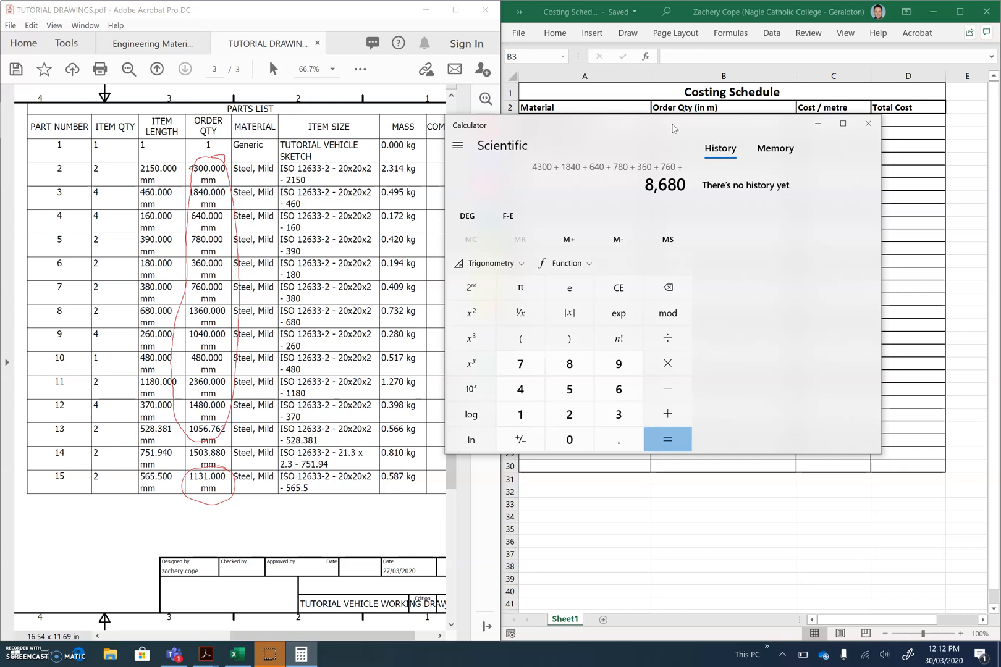
pyautogui.write('1360 + 1040 + ')
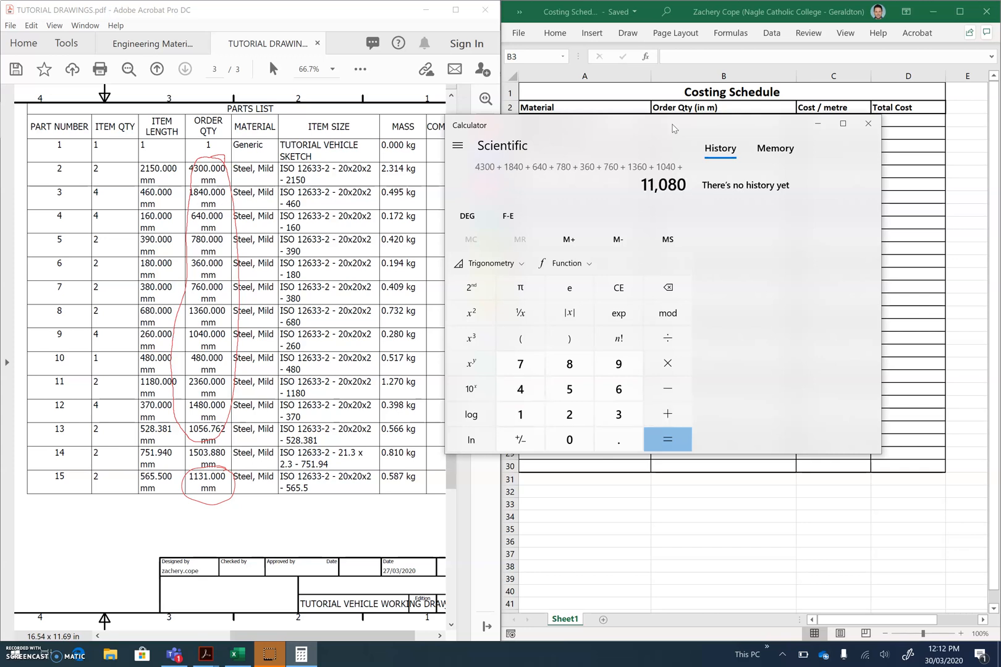
pyautogui.write('480 + ')
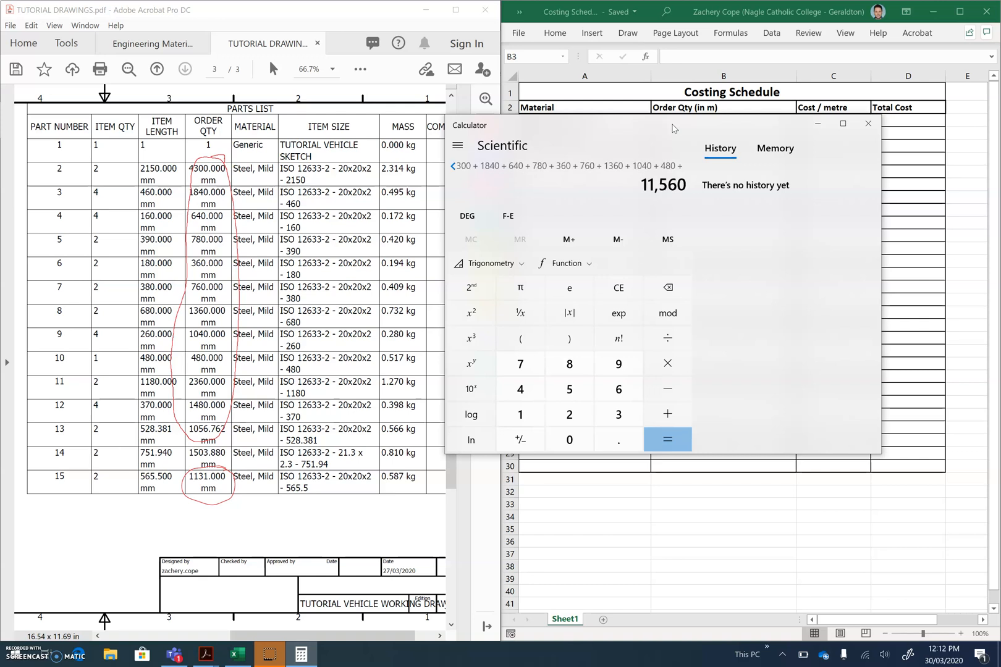
pyautogui.write('2360 + 1480 + ')
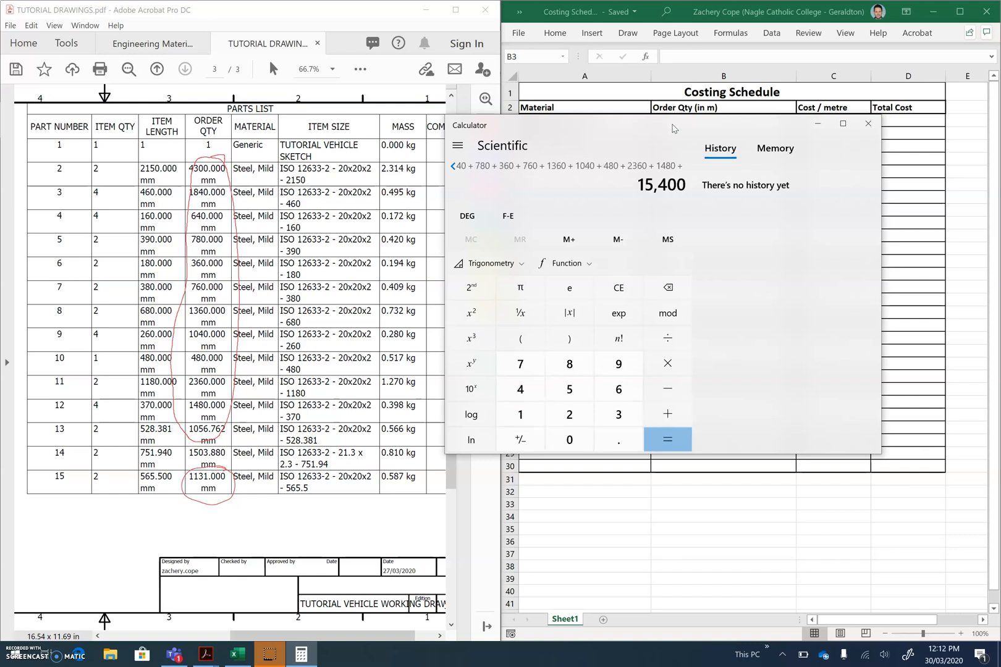
pyautogui.write('1056.762 + ')
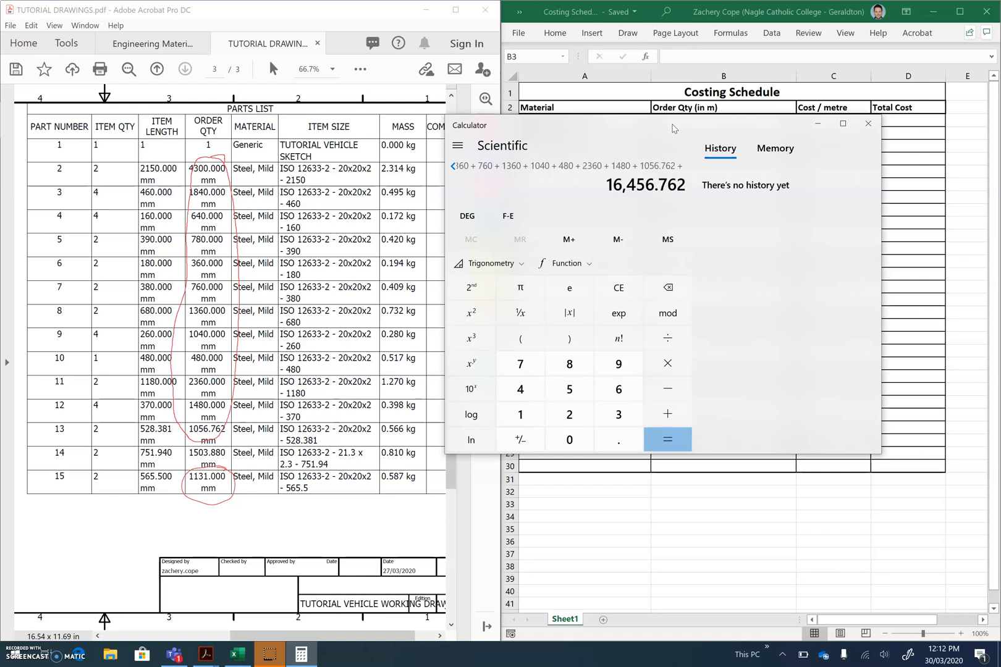
pyautogui.write('1131')
# Add the remaining 20x20x2 order quantities 480, 2360, 1480, 1056.762 and 1131, and compute the total
pyautogui.press('Return')
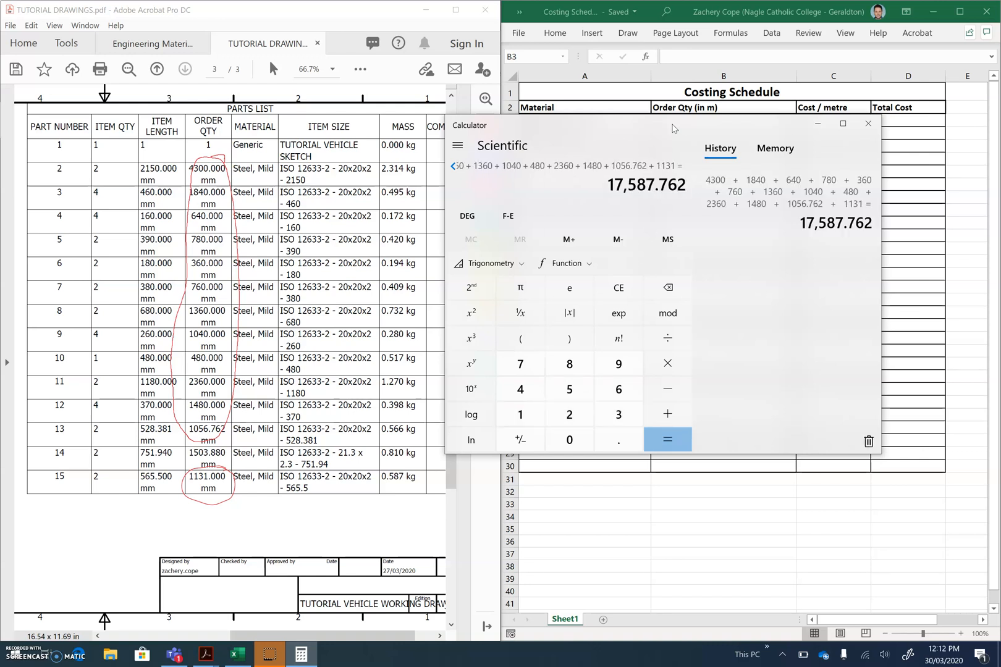
# Divide the calculated total length by 1000 to convert it from millimetres to metres
pyautogui.moveTo(675, 126); pyautogui.dragTo(618, 128)
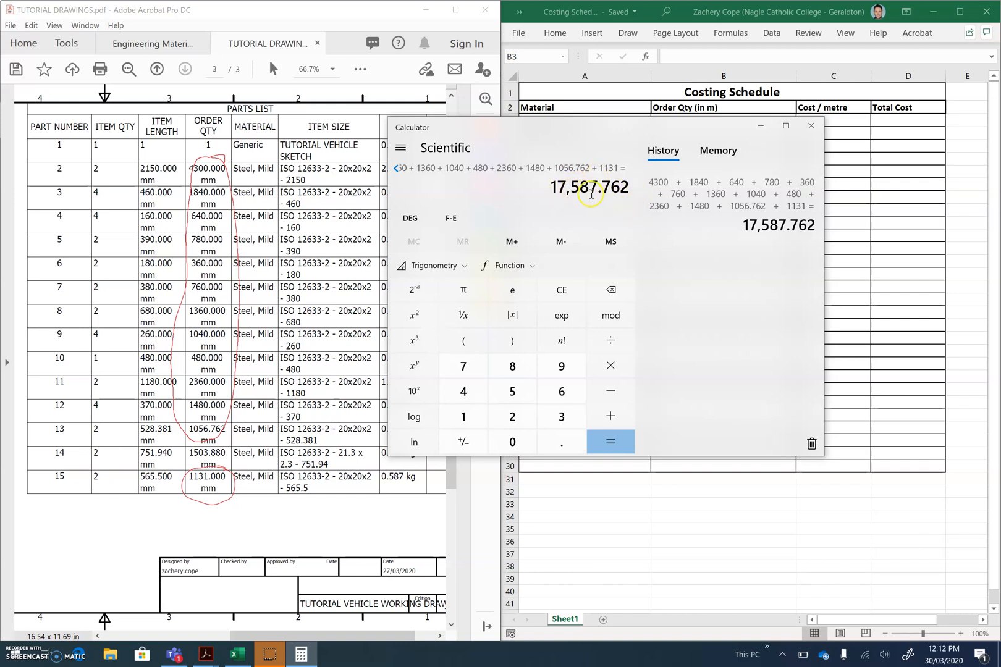
pyautogui.click(610, 341)
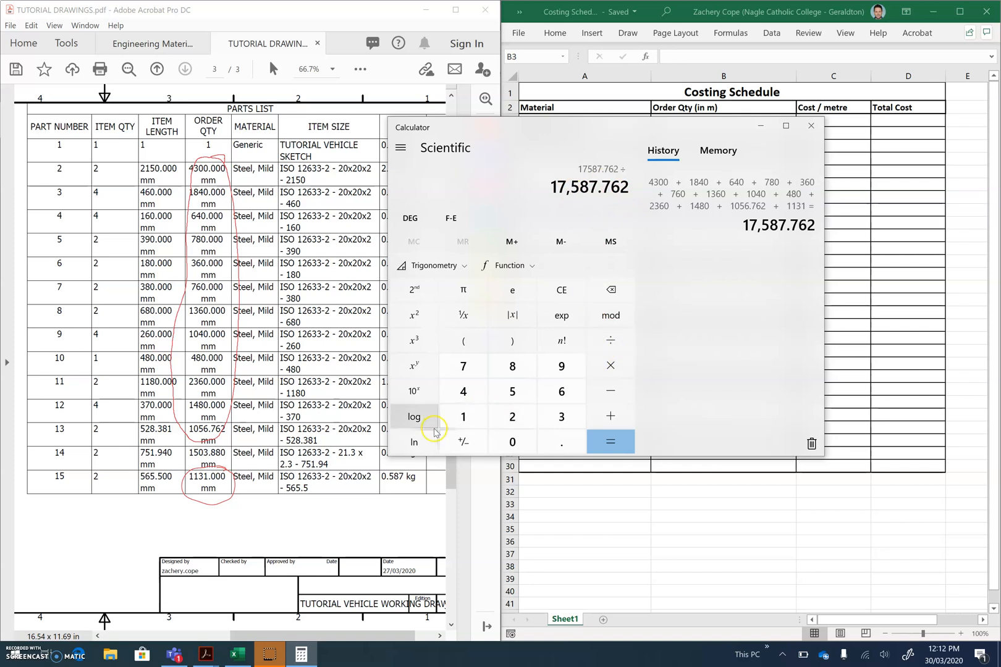
pyautogui.click(461, 421)
pyautogui.click(508, 444)
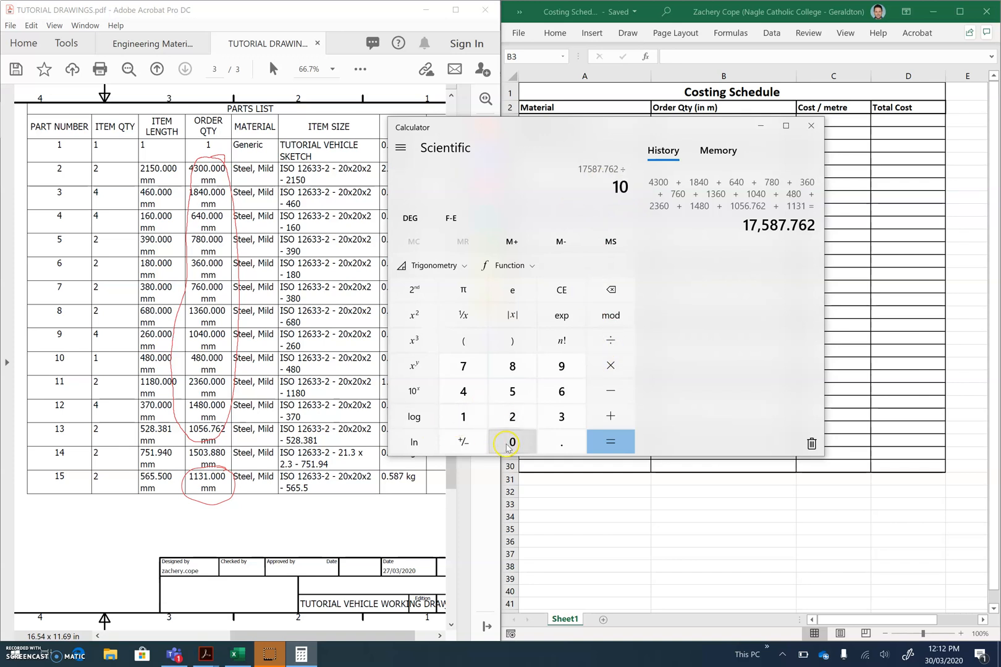
pyautogui.click(594, 441)
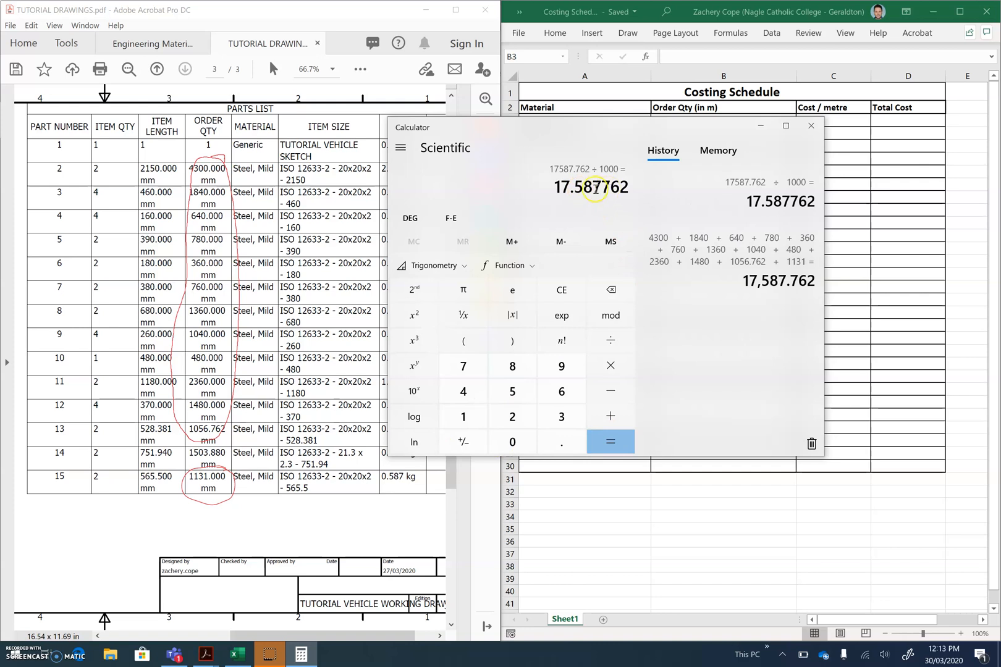
# Switch to Excel and enter 17.6 as the order quantity in metres for the 20x20x1.6 GALV RHS
pyautogui.click(896, 176)
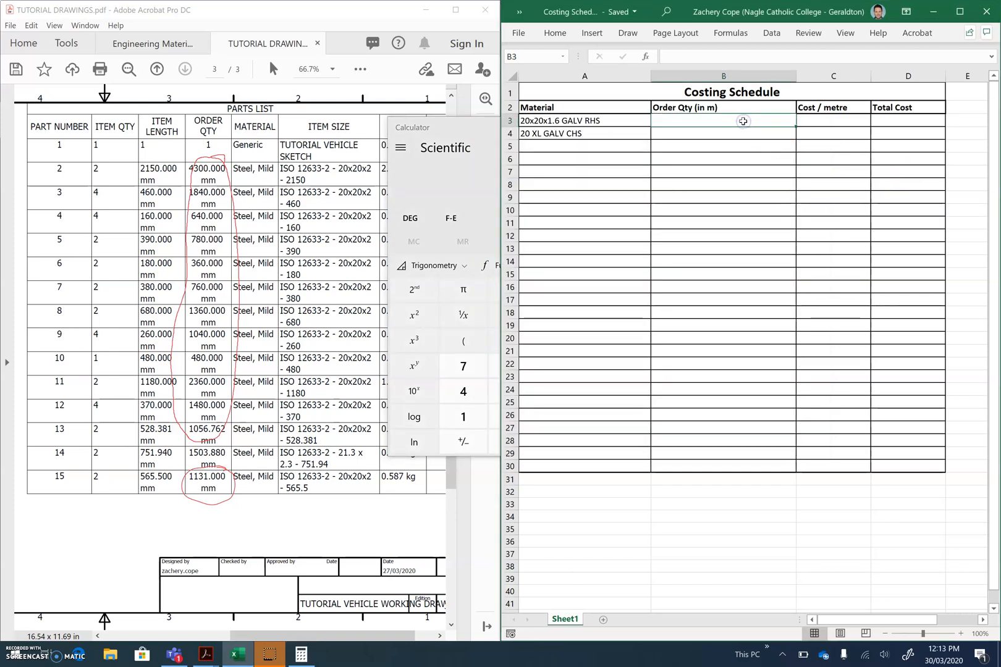
pyautogui.write('17')
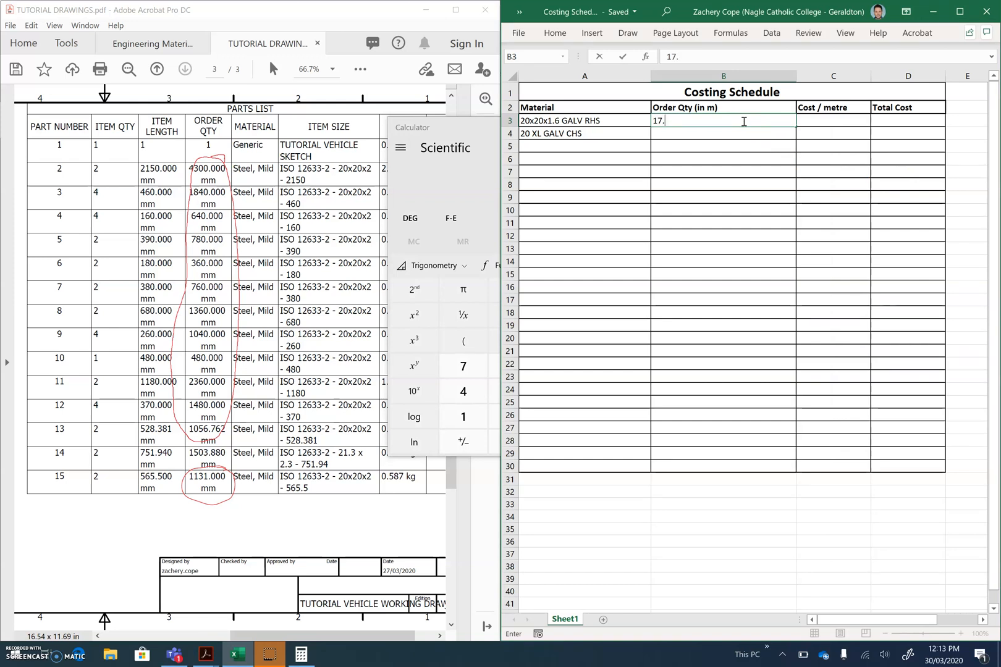
pyautogui.write('.6')
pyautogui.press('Tab')
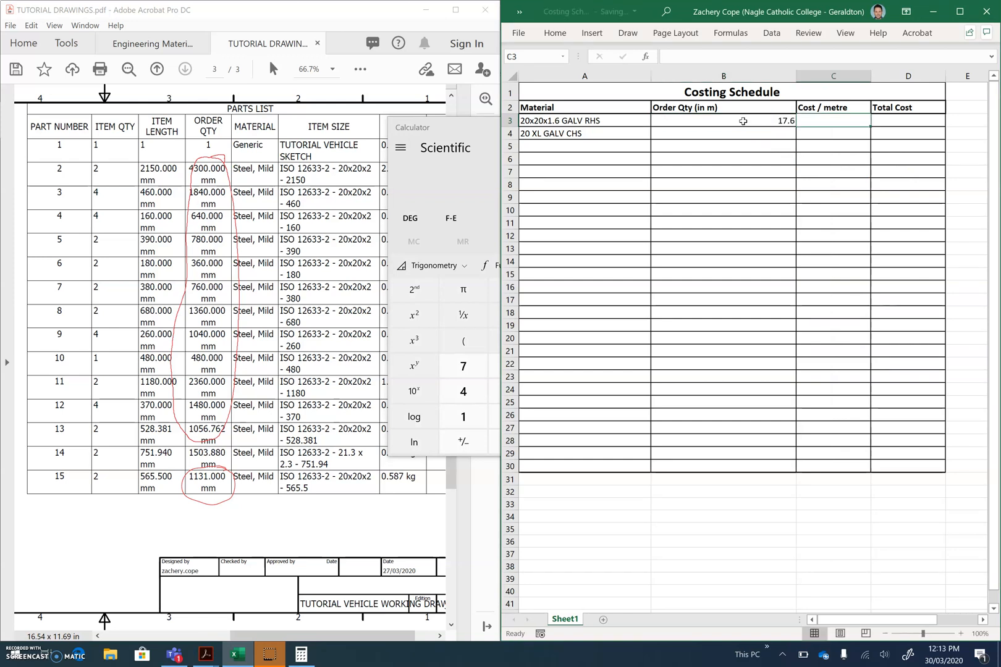
# Look up the 20x20x1.6 GALV RHS in the material price list and enter 2.75 as its cost per metre
pyautogui.click(818, 120)
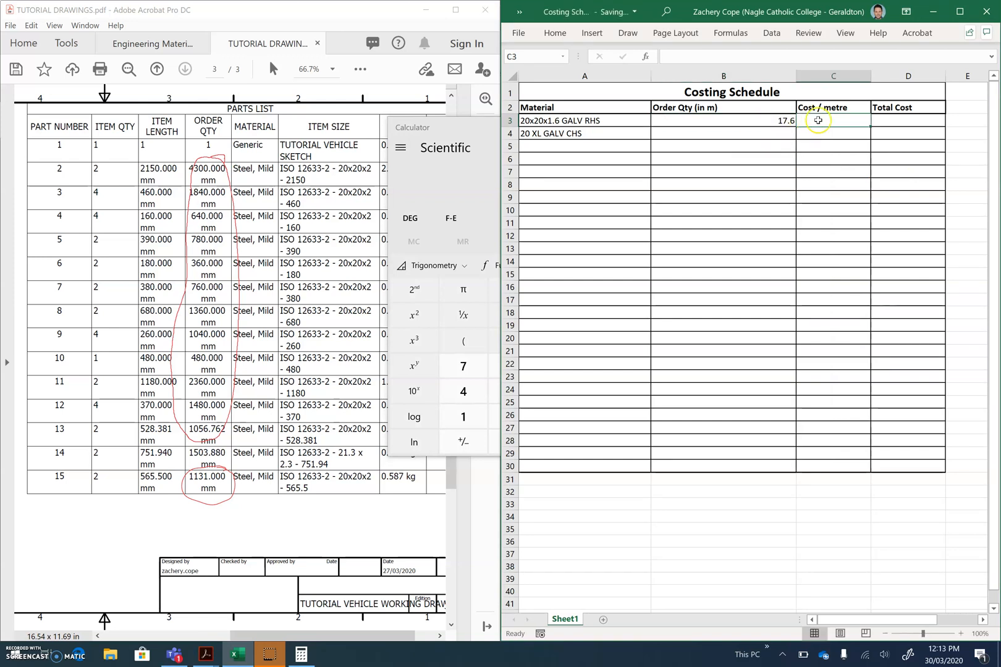
pyautogui.click(166, 54)
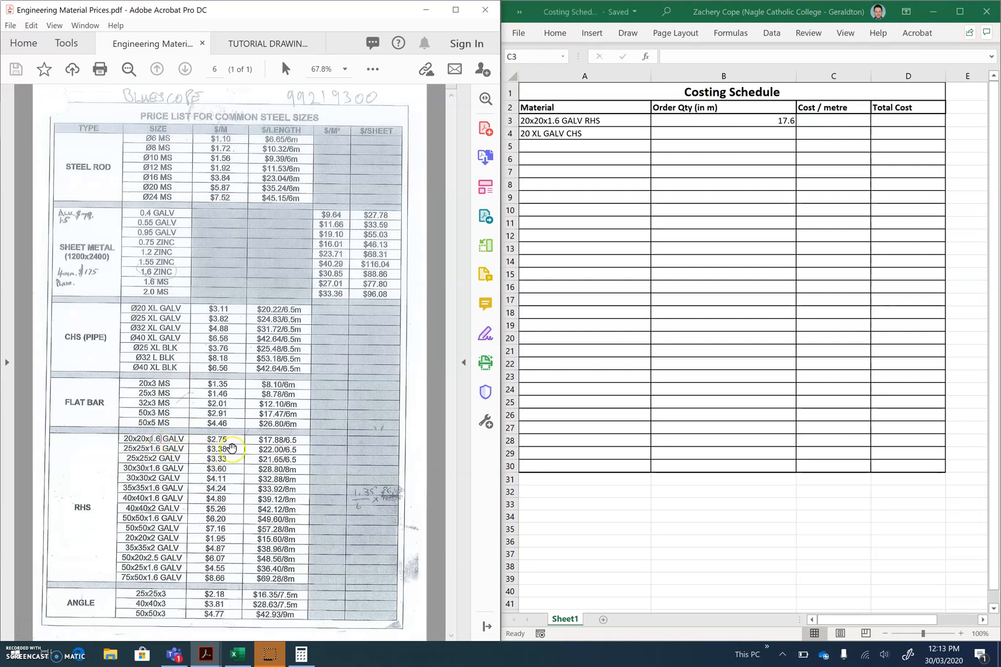
pyautogui.click(820, 120)
pyautogui.write('2.75')
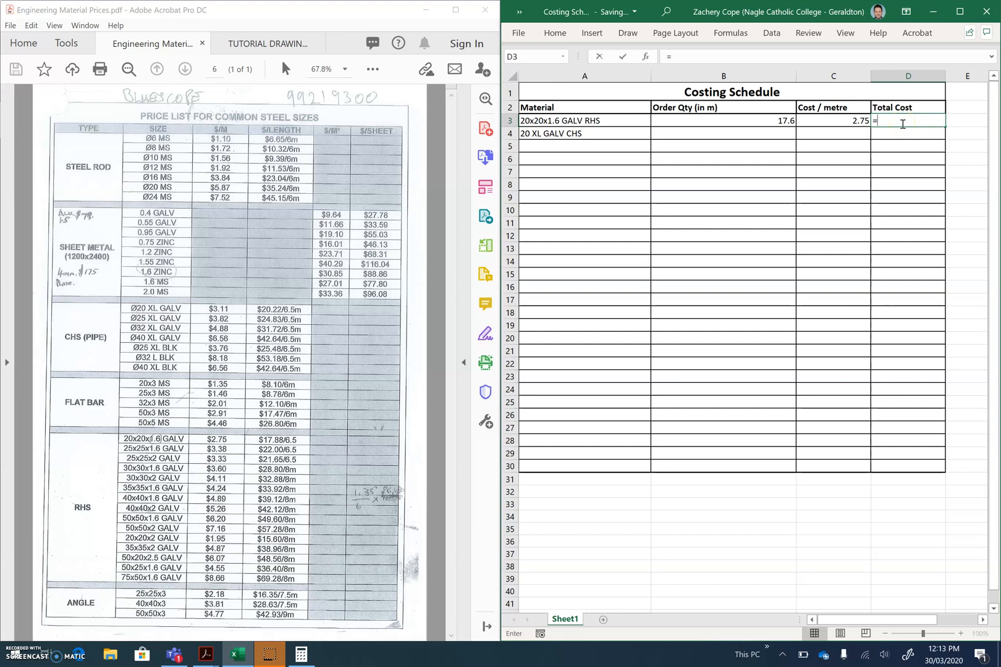
# Calculate the RHS total cost in D3 with the formula =B3*C3
pyautogui.click(771, 119)
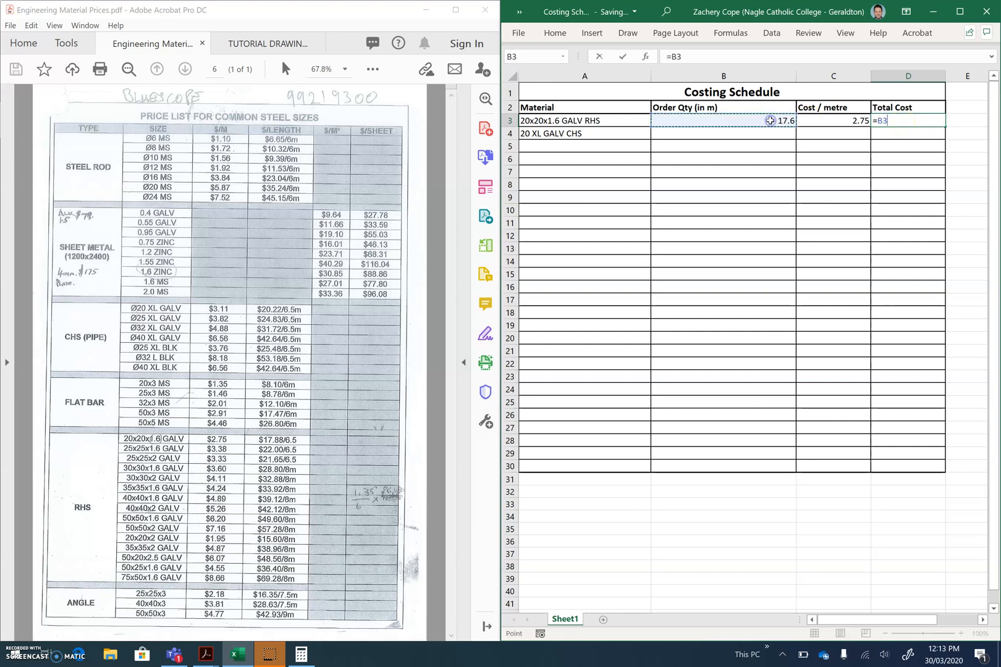
pyautogui.write('*')
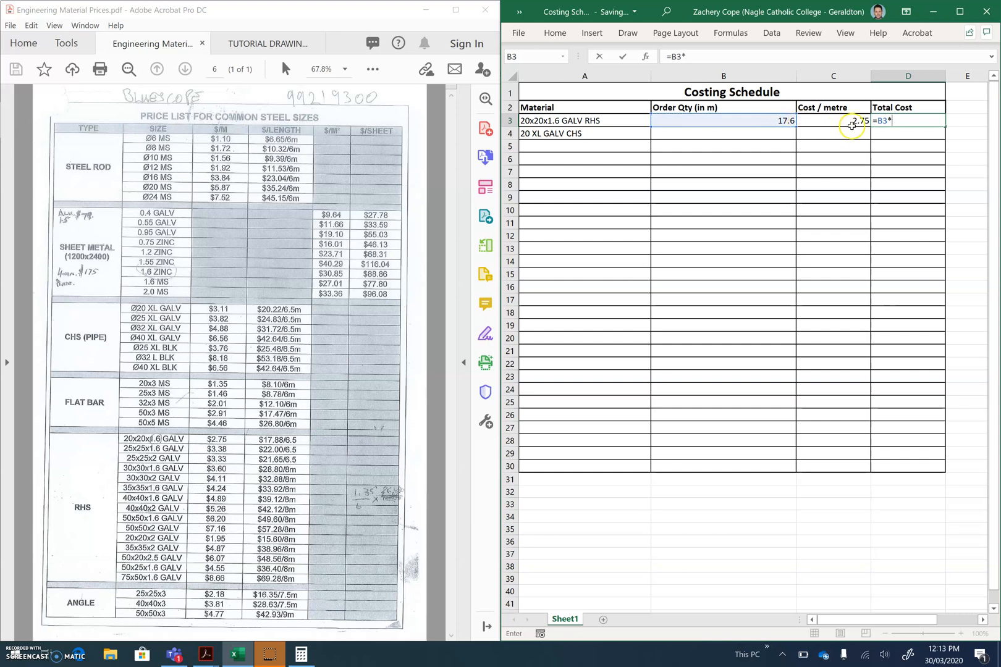
pyautogui.click(847, 122)
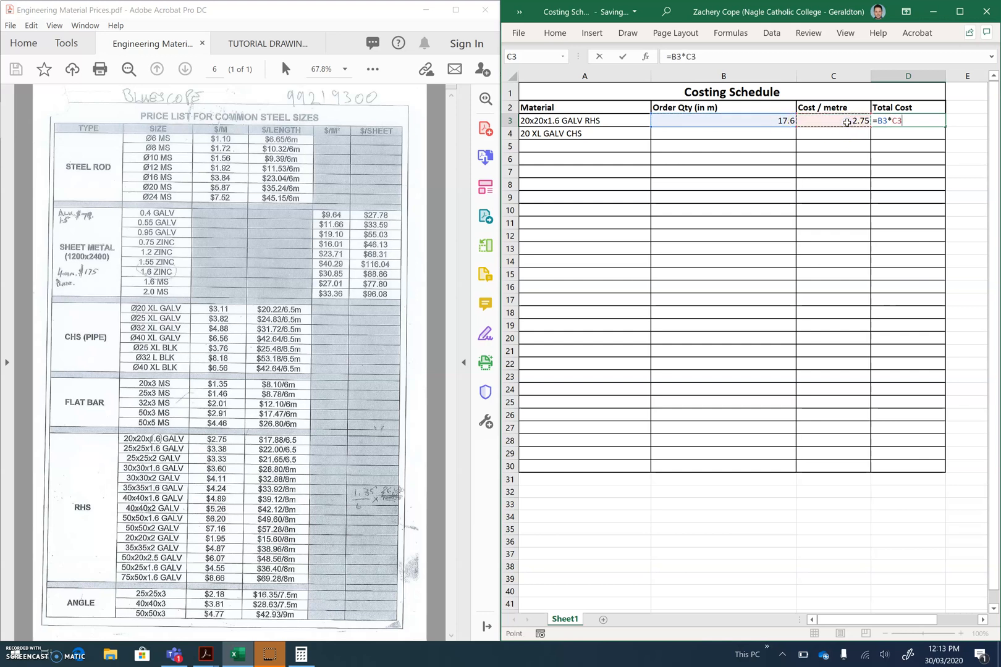
pyautogui.press('Return')
pyautogui.click(922, 122)
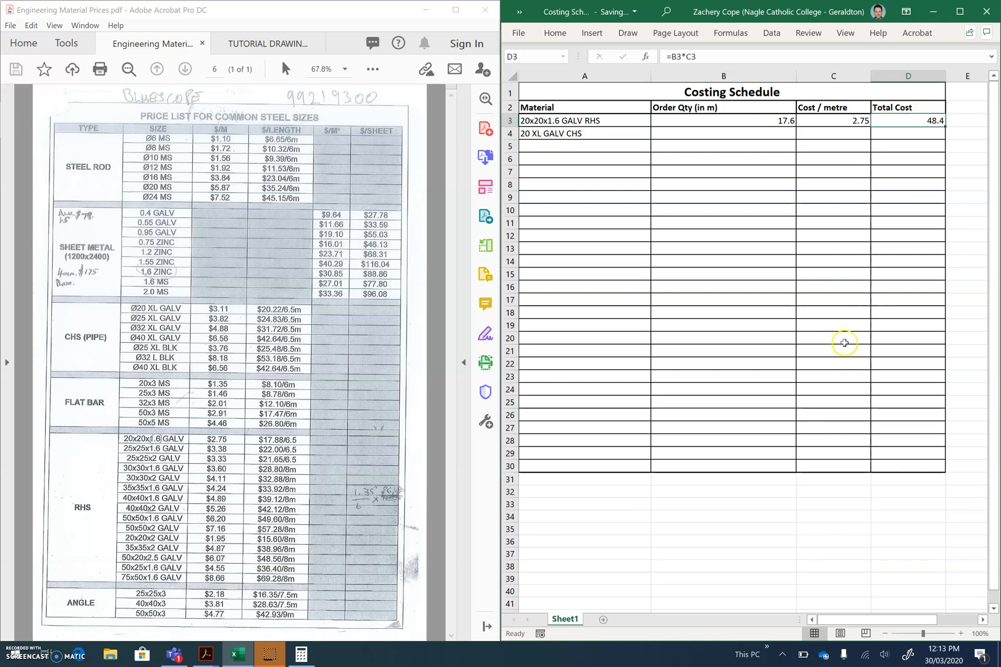
# Check the RHS total cost in Calculator by multiplying 17.6 by 2.75, and put Calculator away
pyautogui.click(300, 656)
pyautogui.click(684, 318)
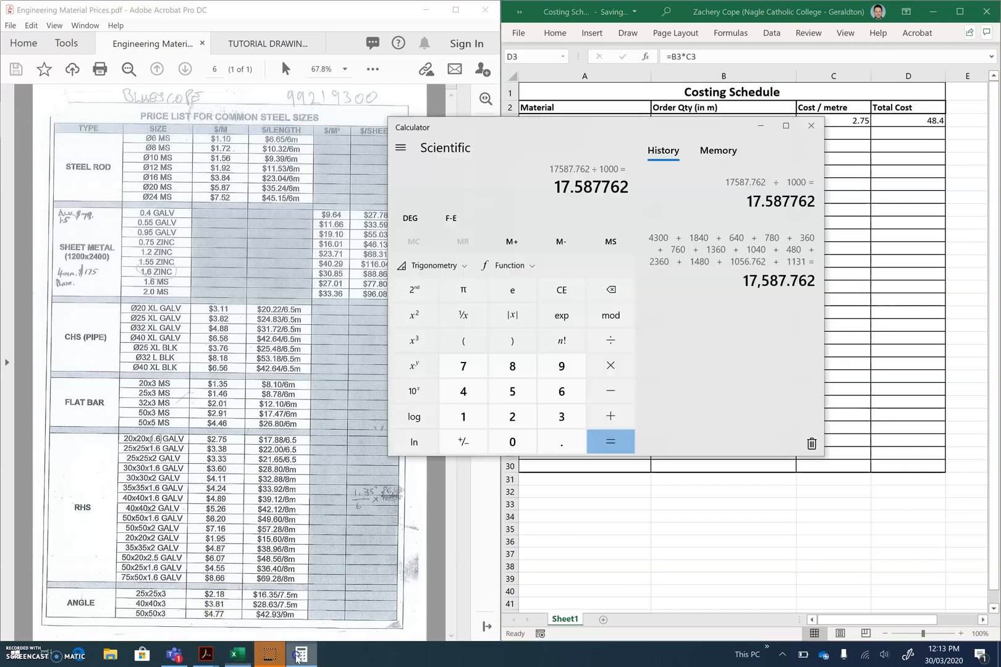
pyautogui.moveTo(597, 155); pyautogui.dragTo(430, 138)
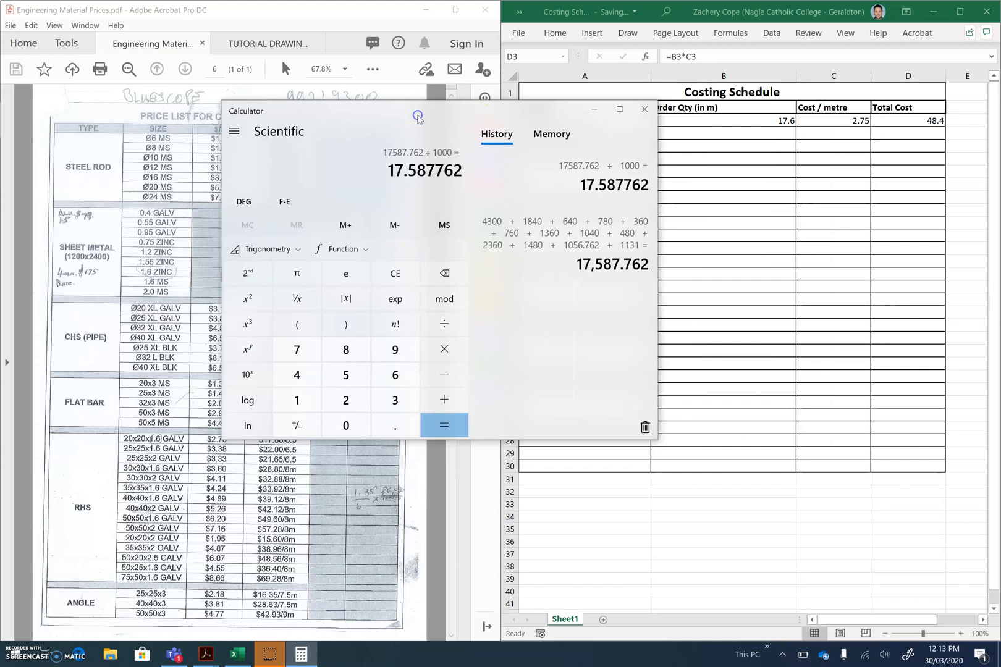
pyautogui.click(388, 279)
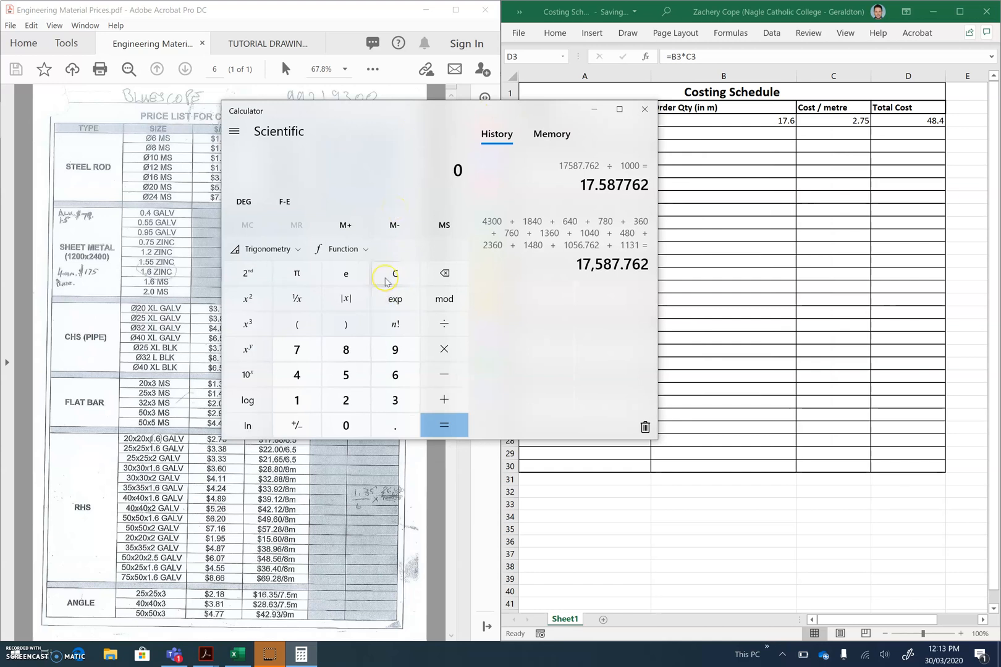
pyautogui.write('17.')
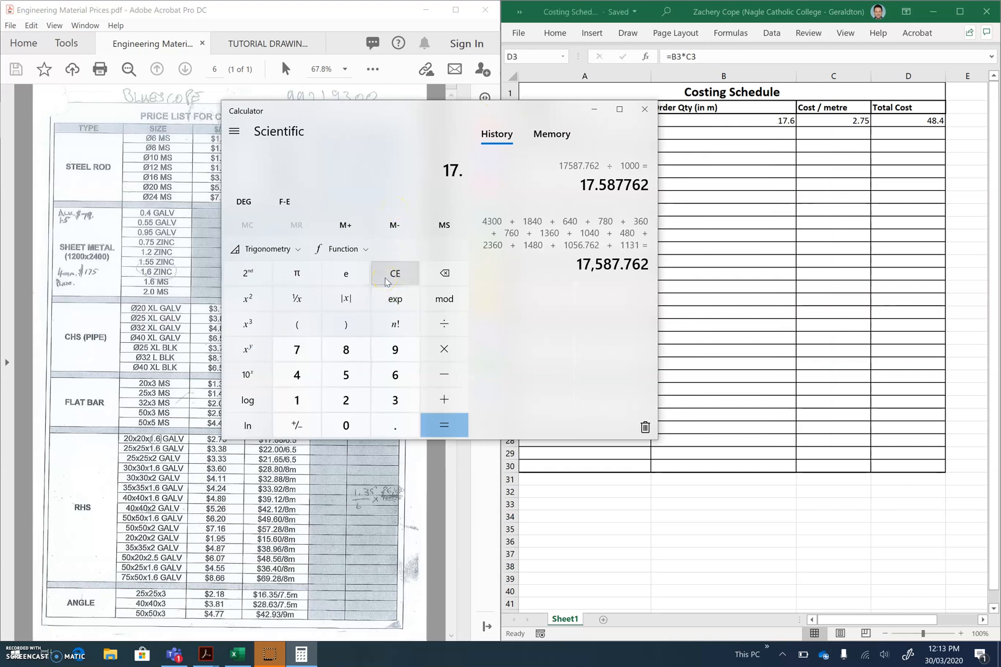
pyautogui.write('2.75')
pyautogui.press('Return')
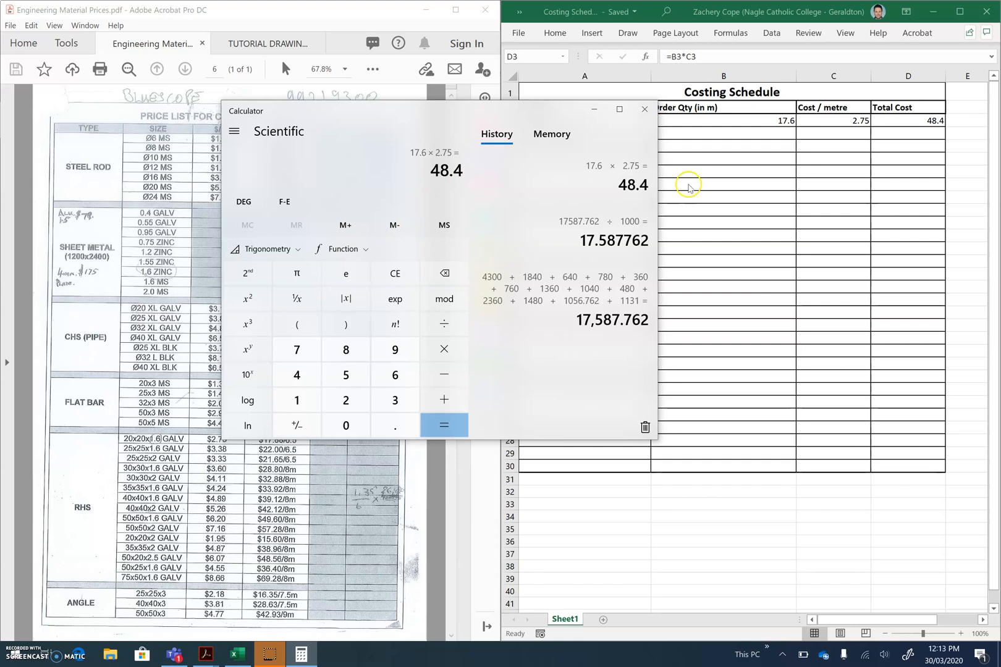
pyautogui.click(760, 170)
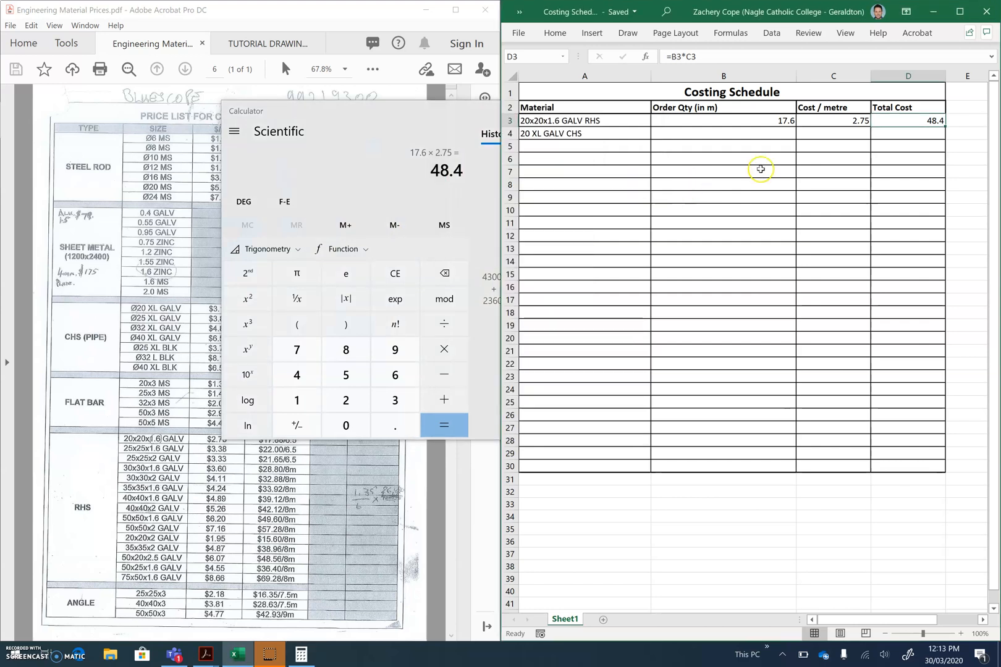
pyautogui.click(419, 115)
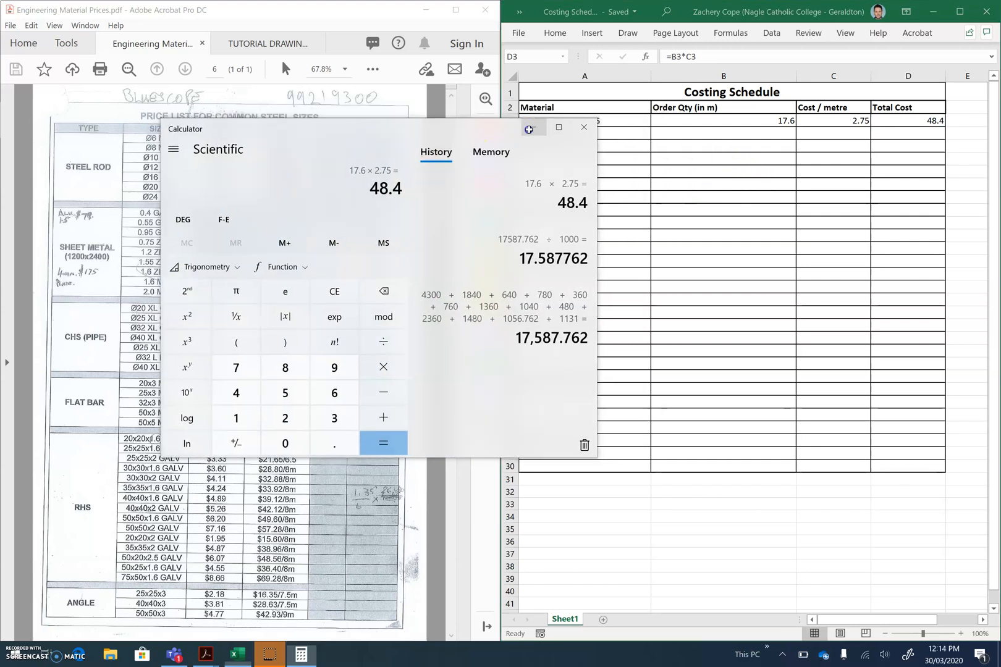
pyautogui.click(644, 108)
# Label cell C30 in the schedule's last row as Total Cost
pyautogui.click(612, 464)
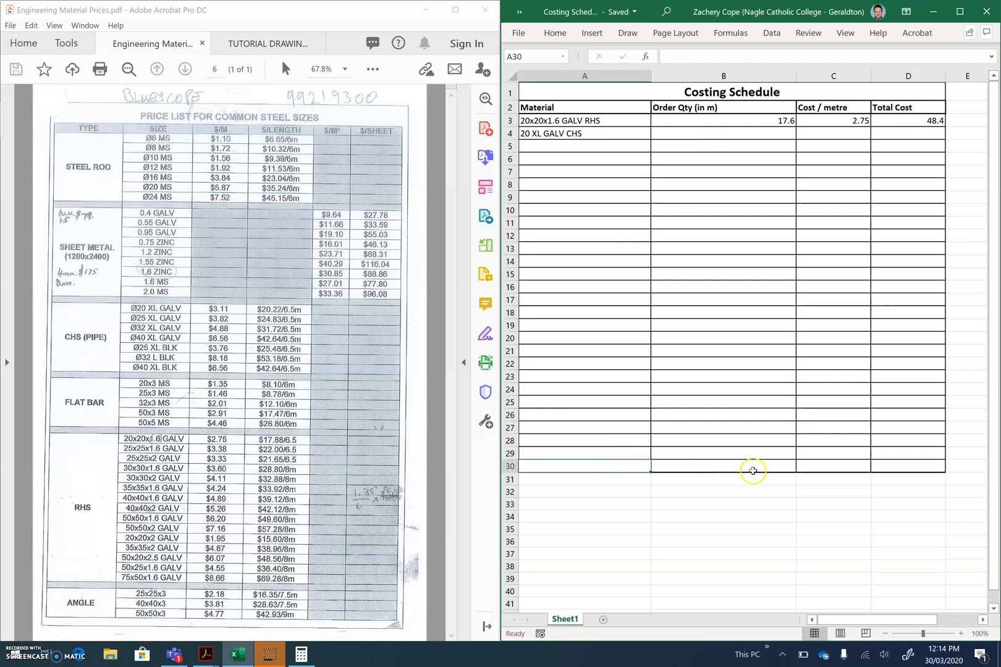
pyautogui.keyDown('shift'); pyautogui.click(858, 472); pyautogui.keyUp('shift')
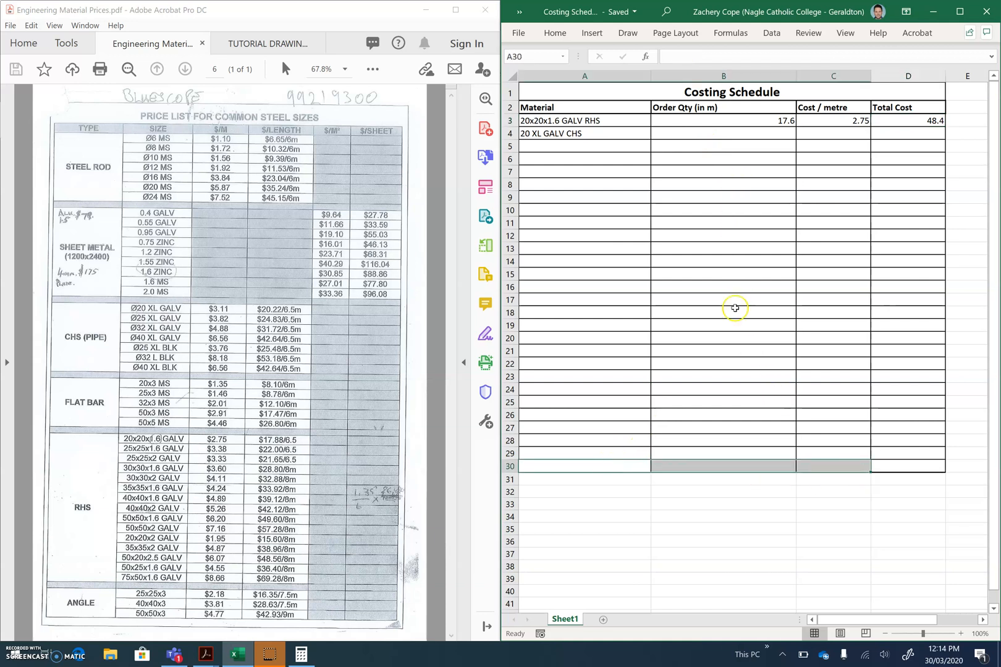
pyautogui.click(808, 467)
pyautogui.write('T')
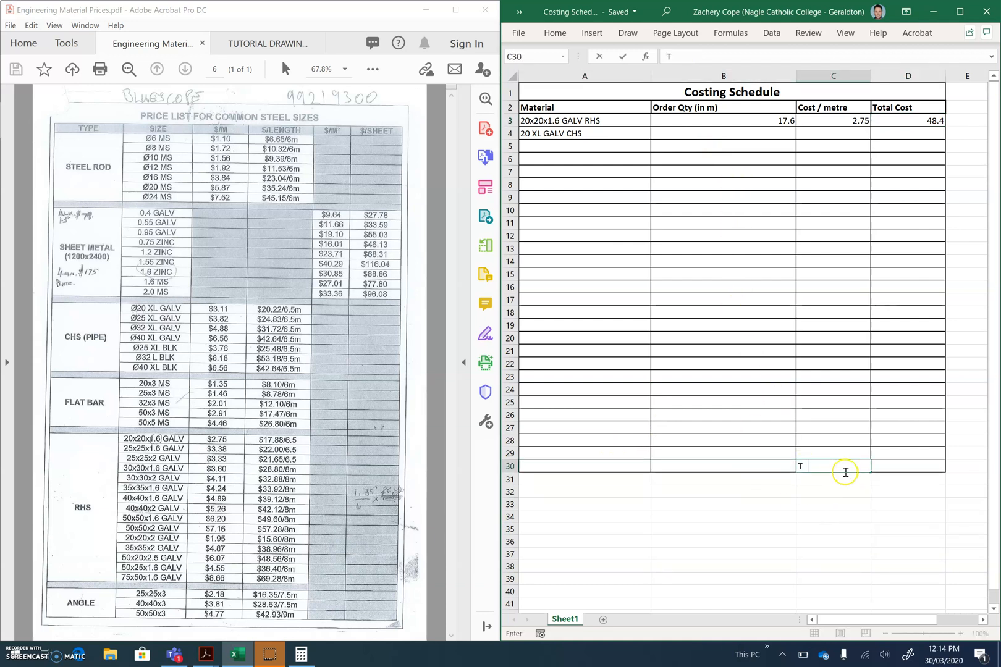
pyautogui.write('otal Cost')
pyautogui.click(920, 463)
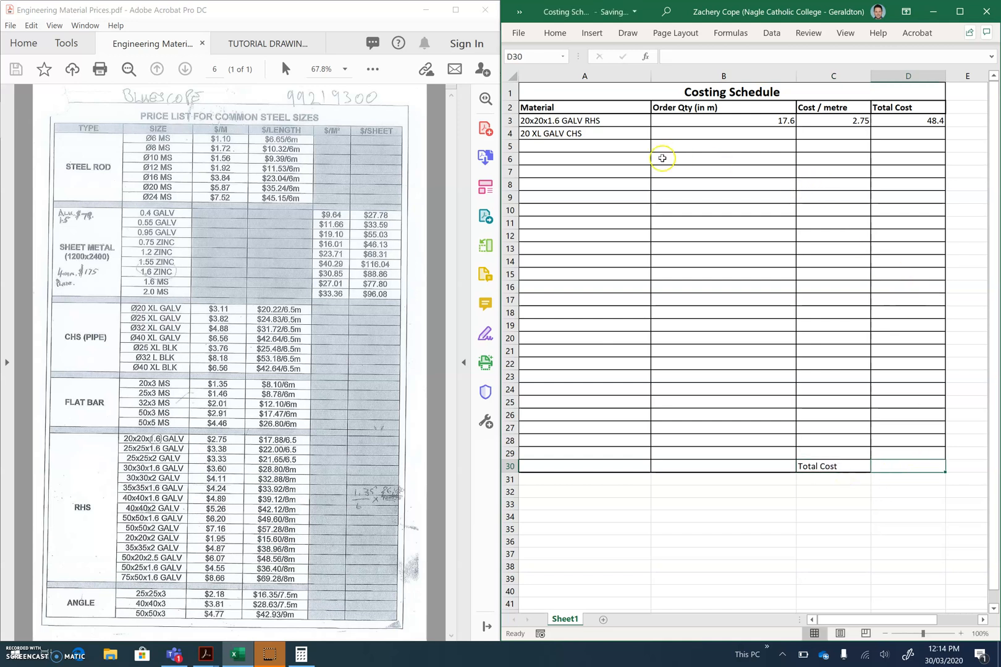
# Examine part 14 in the tutorial drawings and its order quantity in the parts list for the 20 XL GALV CHS row
pyautogui.click(607, 131)
pyautogui.click(671, 133)
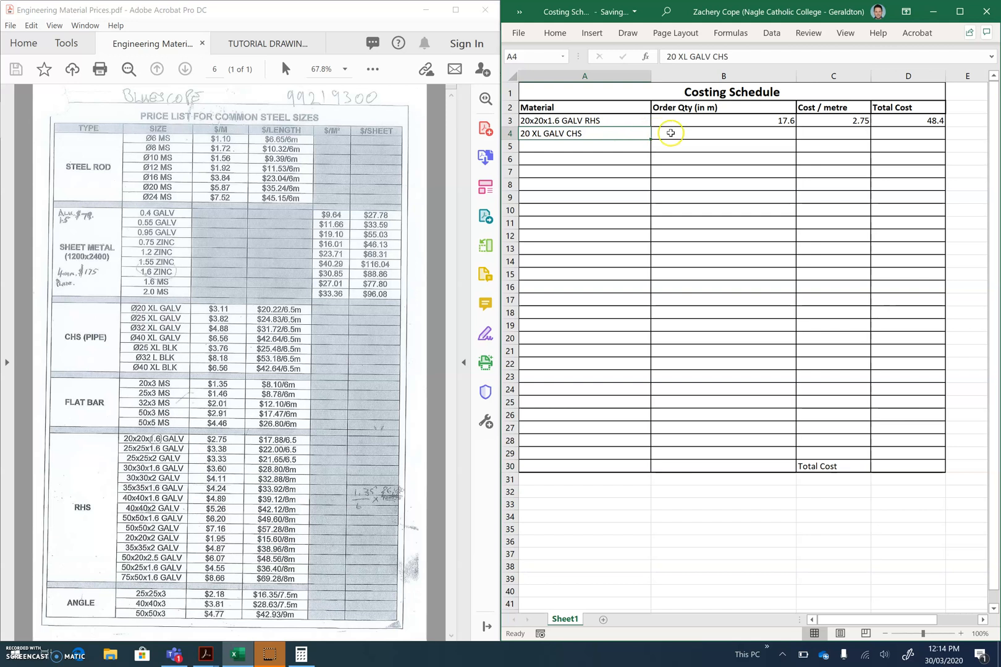
pyautogui.click(266, 44)
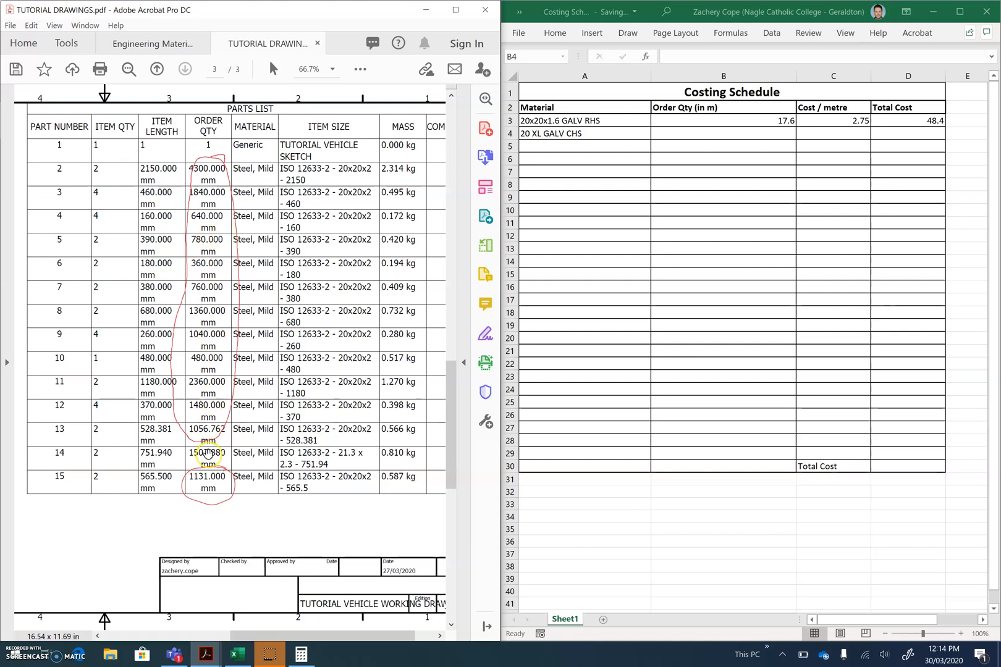
pyautogui.scroll(2, 192, 184)
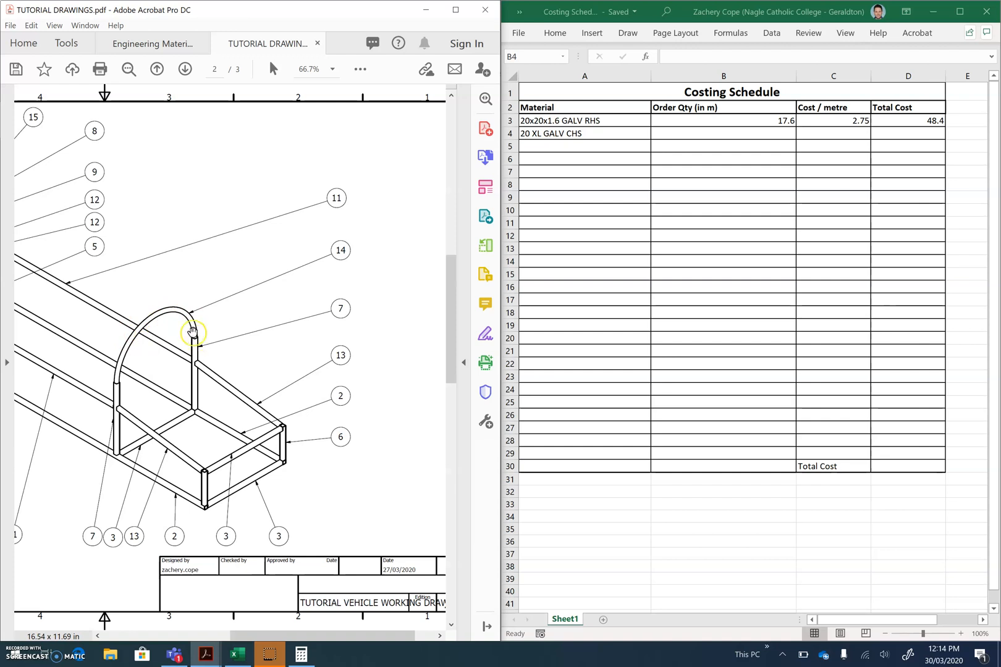
pyautogui.scroll(-2, 165, 326)
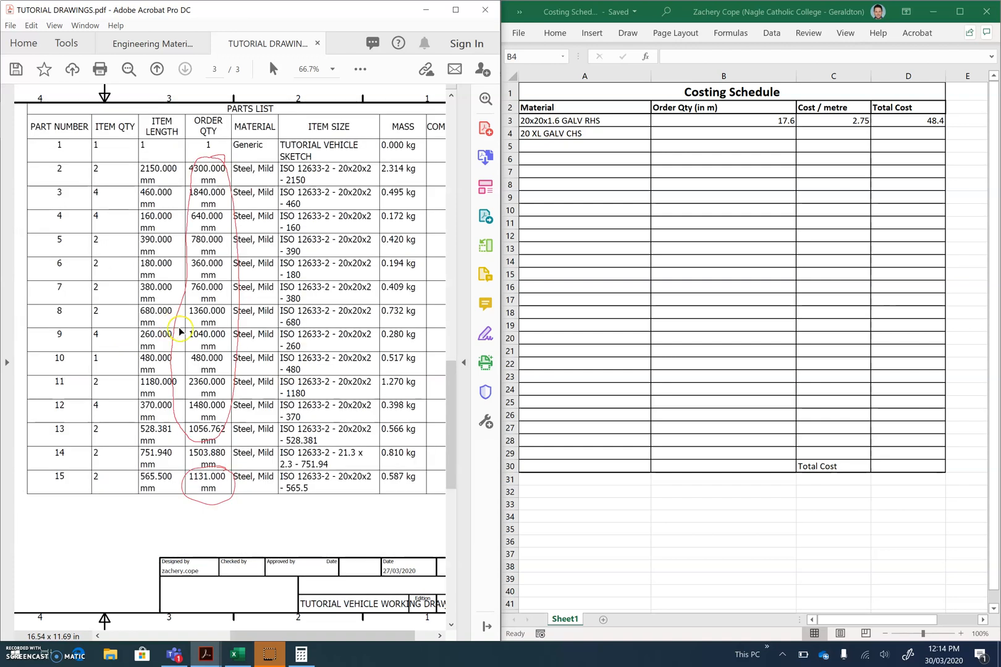
pyautogui.click(272, 655)
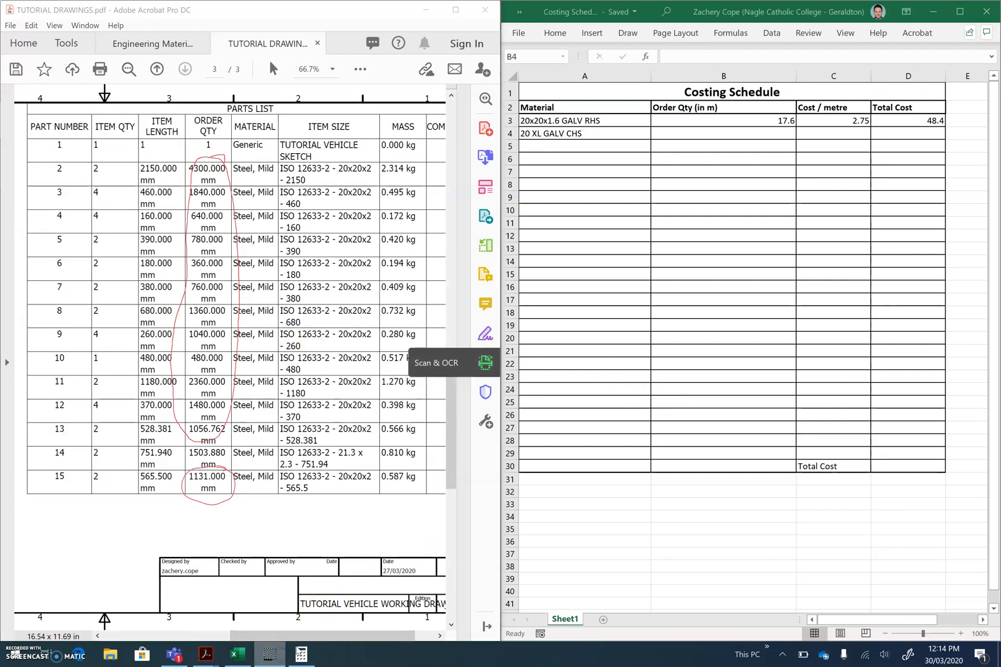
pyautogui.click(667, 427)
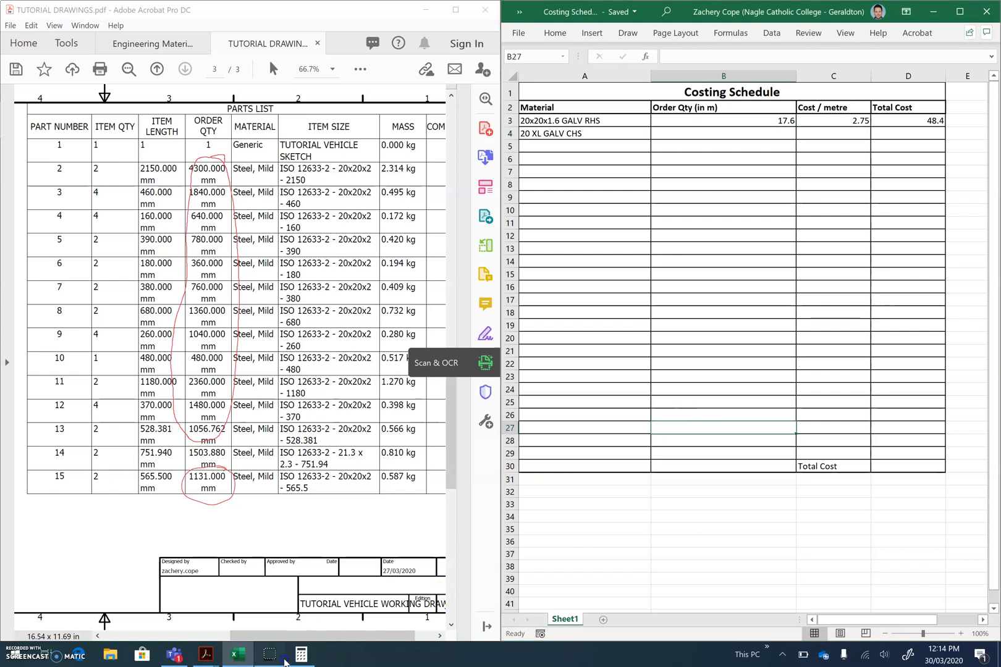
pyautogui.click(763, 132)
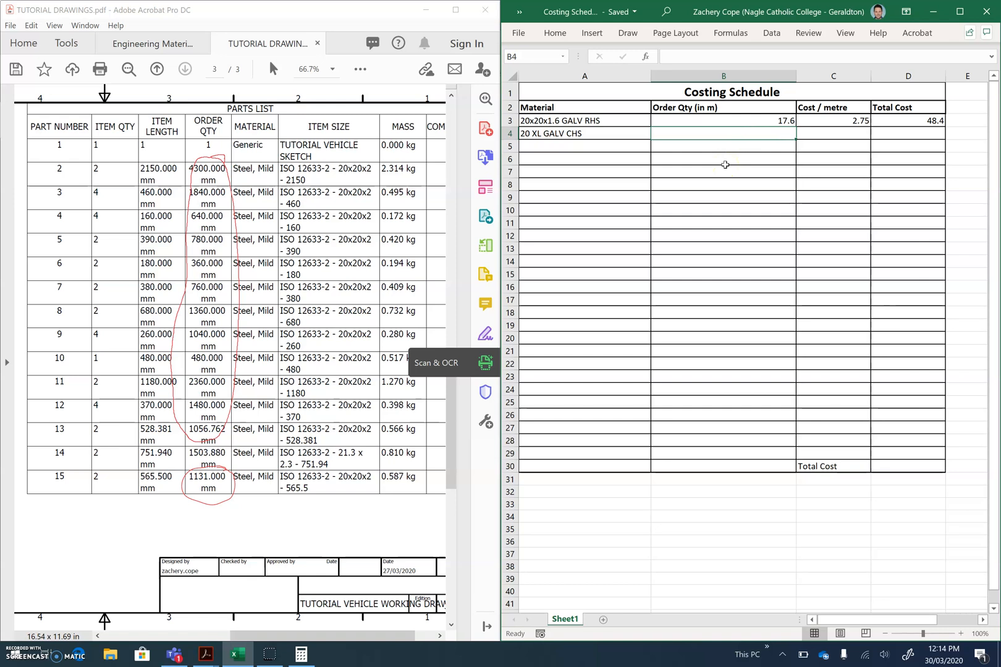
# In Calculator, multiply part 14's order quantity of 1503.88 by 2 and divide the result by 1000 to get metres
pyautogui.click(301, 654)
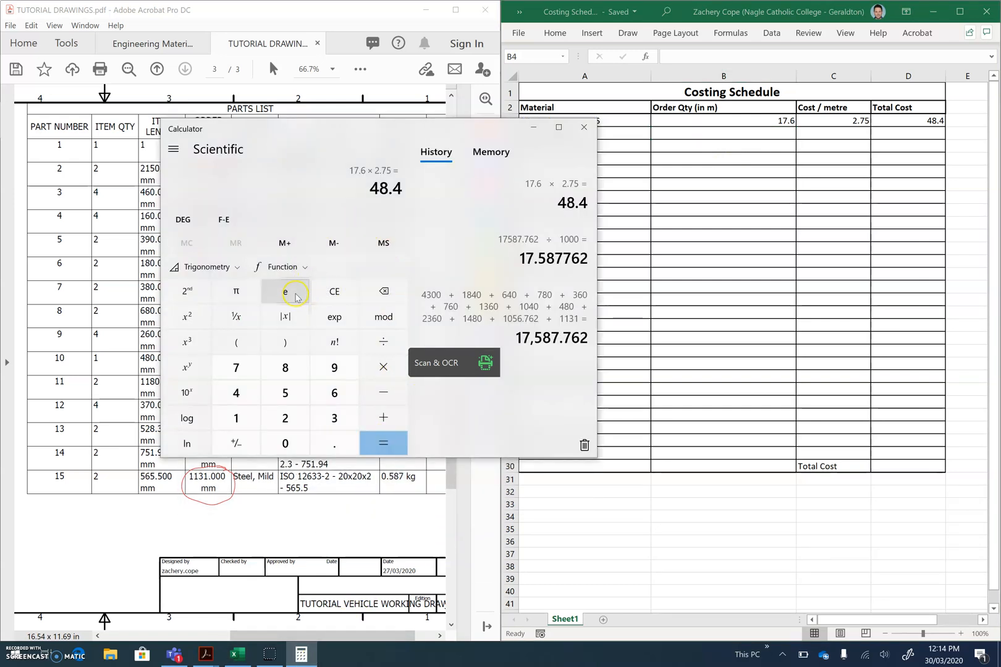
pyautogui.click(346, 294)
pyautogui.moveTo(379, 130); pyautogui.dragTo(487, 200)
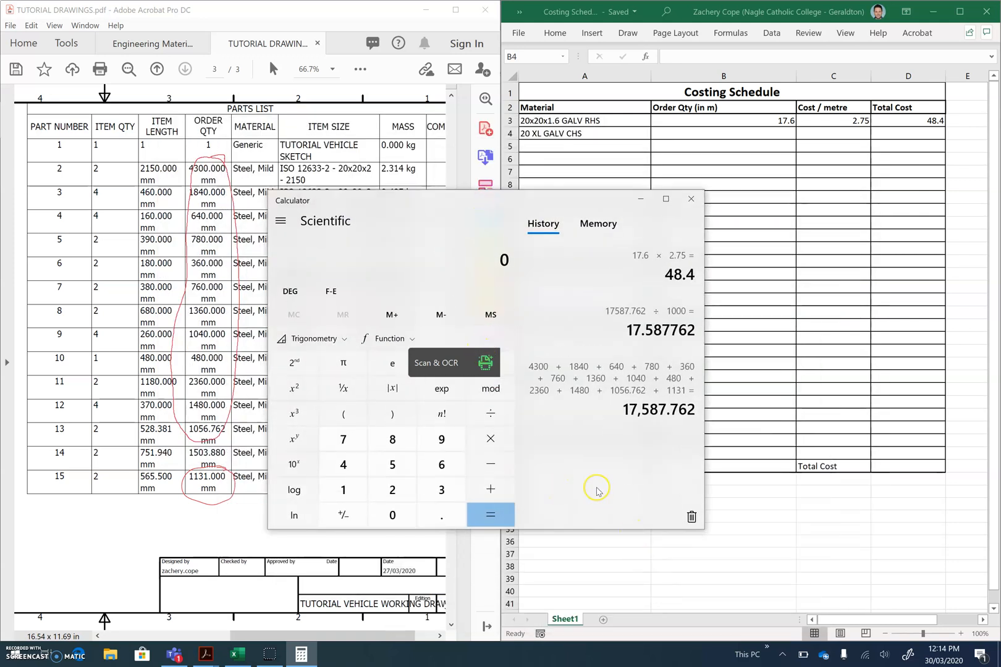
pyautogui.moveTo(420, 200); pyautogui.dragTo(382, 62)
pyautogui.write('1503.')
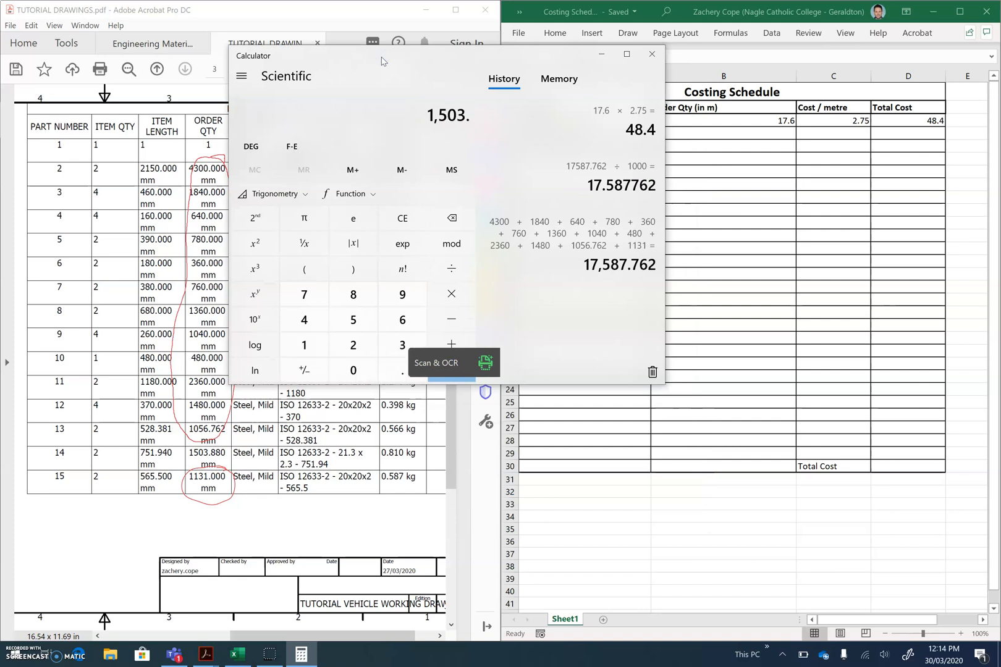
pyautogui.write('88 × ')
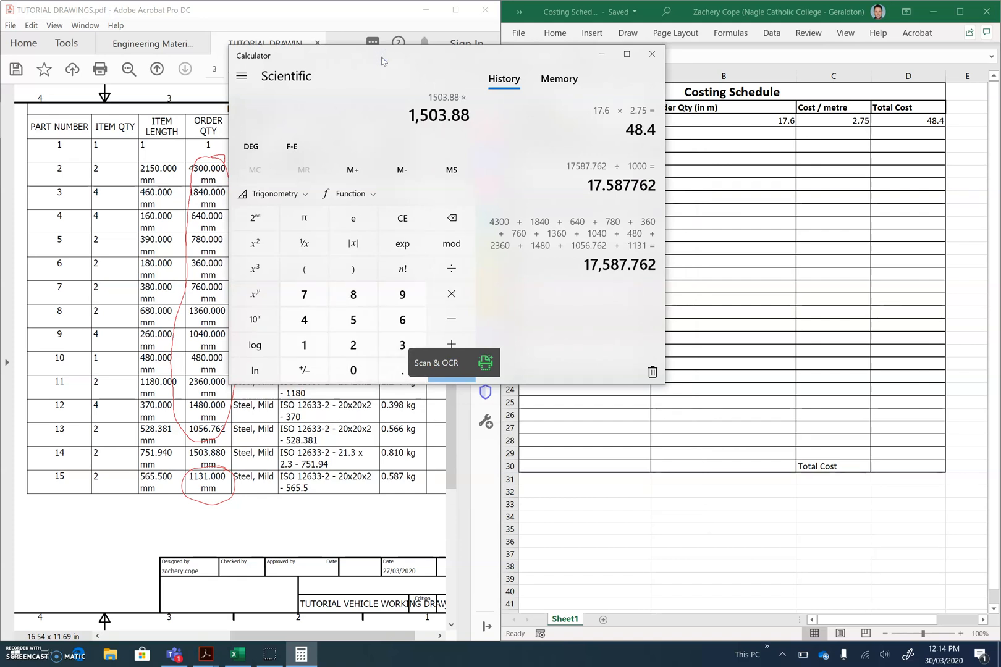
pyautogui.write('2')
pyautogui.press('Return')
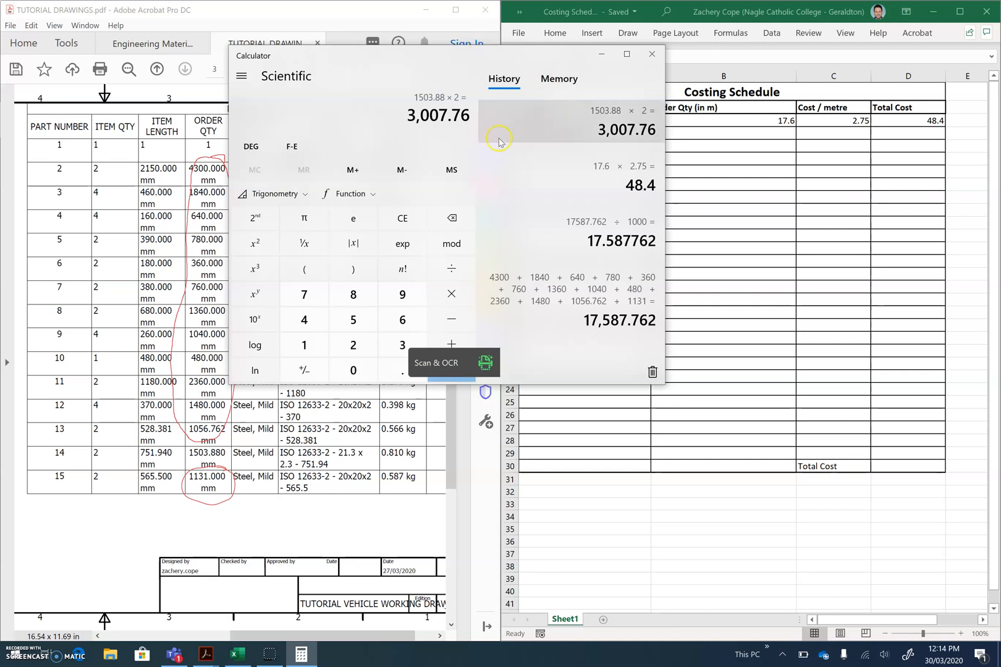
pyautogui.write('/1000')
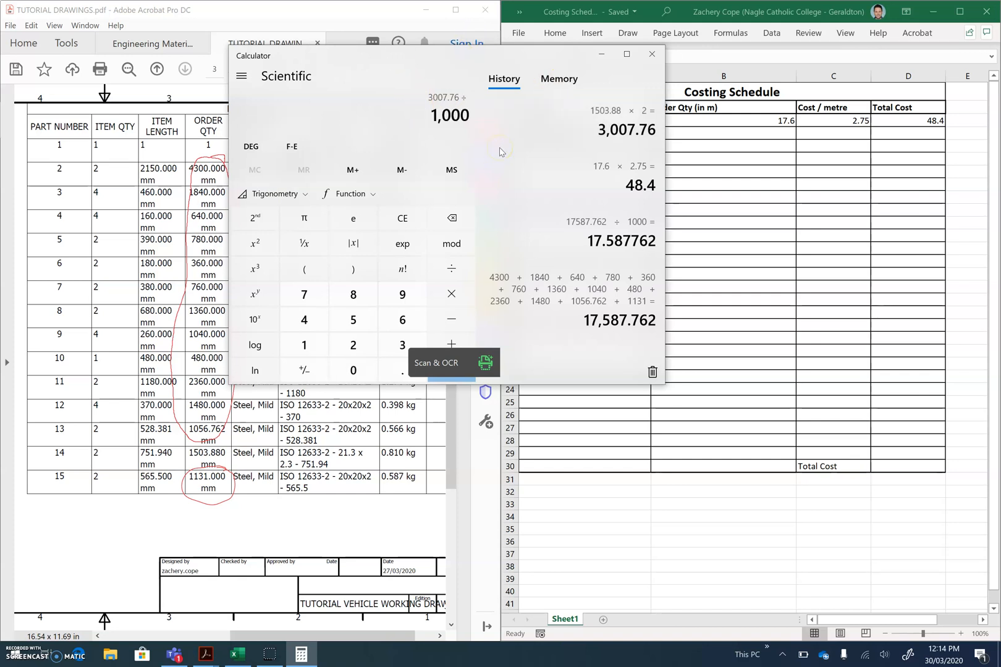
pyautogui.press('Return')
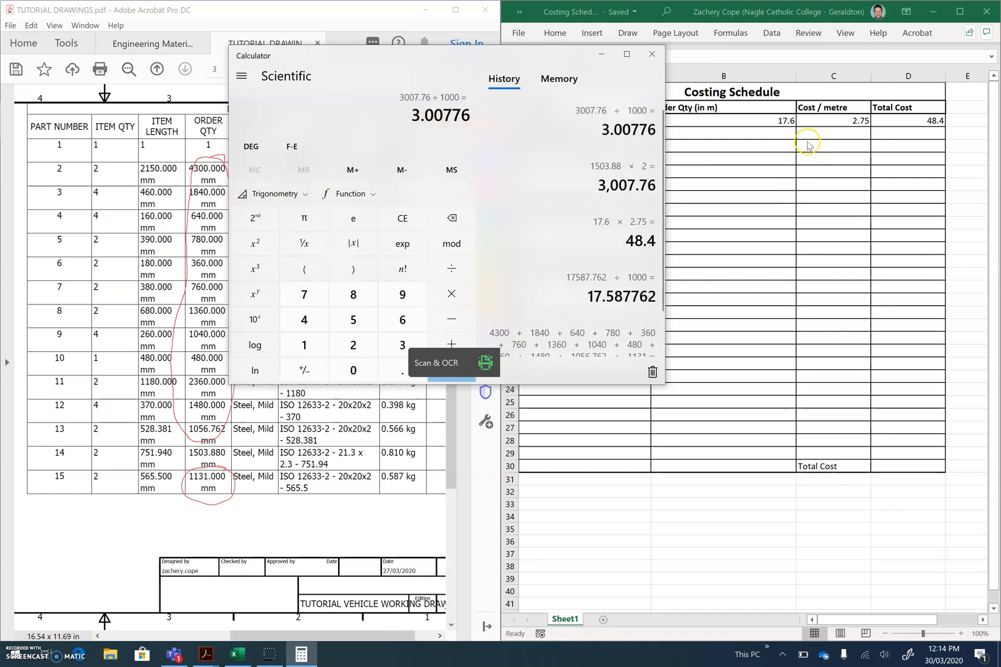
# Enter 3 as the order quantity in metres for the 20 XL GALV CHS in Excel and close Calculator
pyautogui.click(769, 133)
pyautogui.write('3')
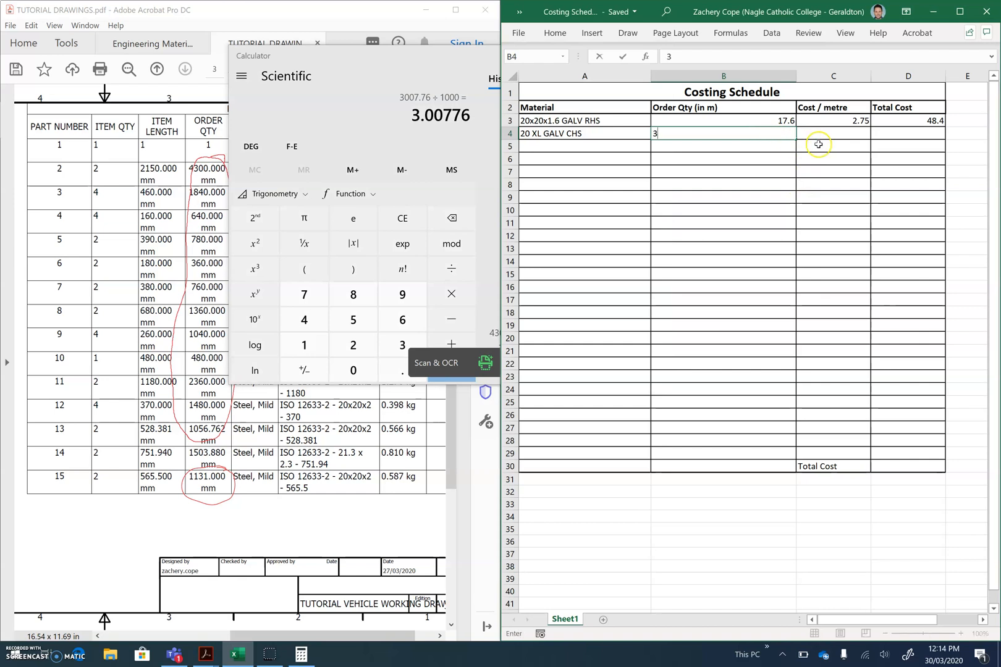
pyautogui.click(829, 135)
pyautogui.moveTo(471, 55); pyautogui.dragTo(386, 70)
pyautogui.click(563, 72)
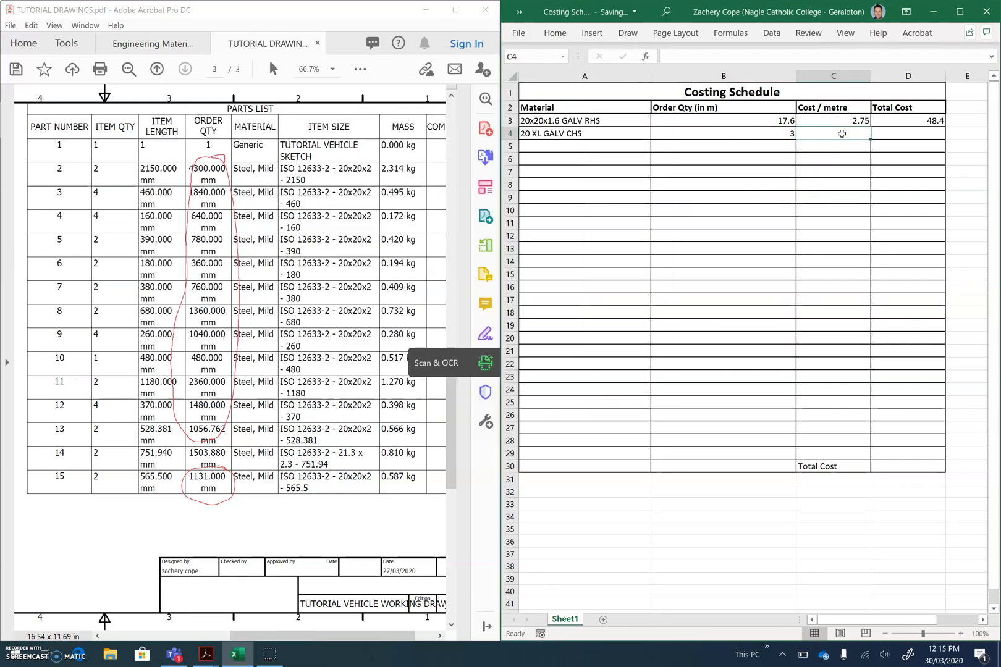
# Look up the Ø20 XL GALV pipe in the Engineering Material Prices PDF and enter 3.11 as the 20 XL GALV CHS cost per metre in Excel
pyautogui.click(137, 44)
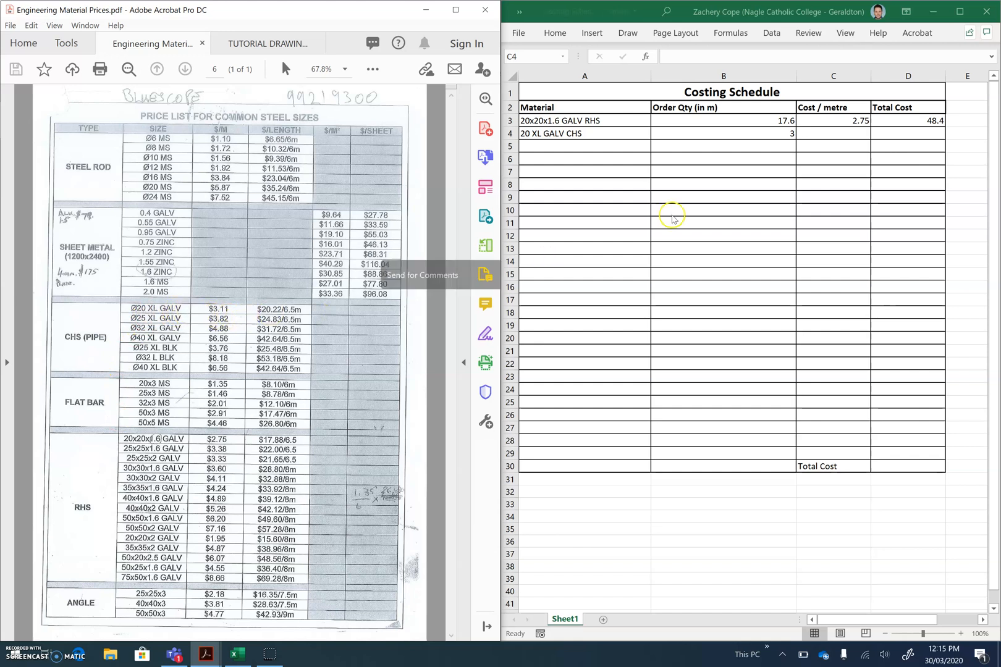
pyautogui.click(852, 136)
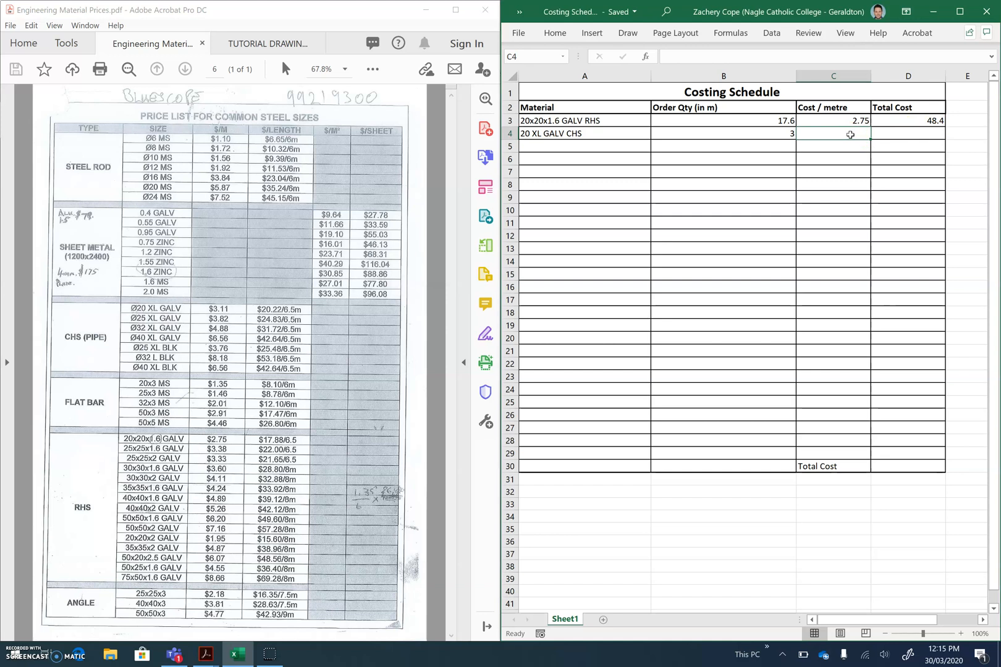
pyautogui.write('3.11')
pyautogui.press('Tab')
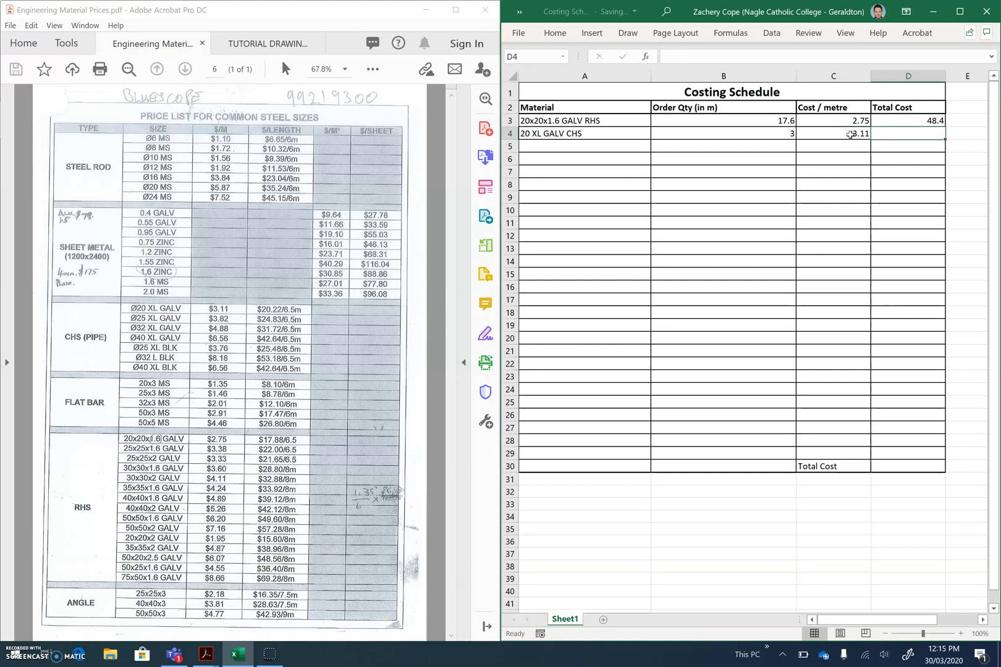
# Calculate the 20 XL GALV CHS total cost in D4 with the formula =B4*C4
pyautogui.write('=')
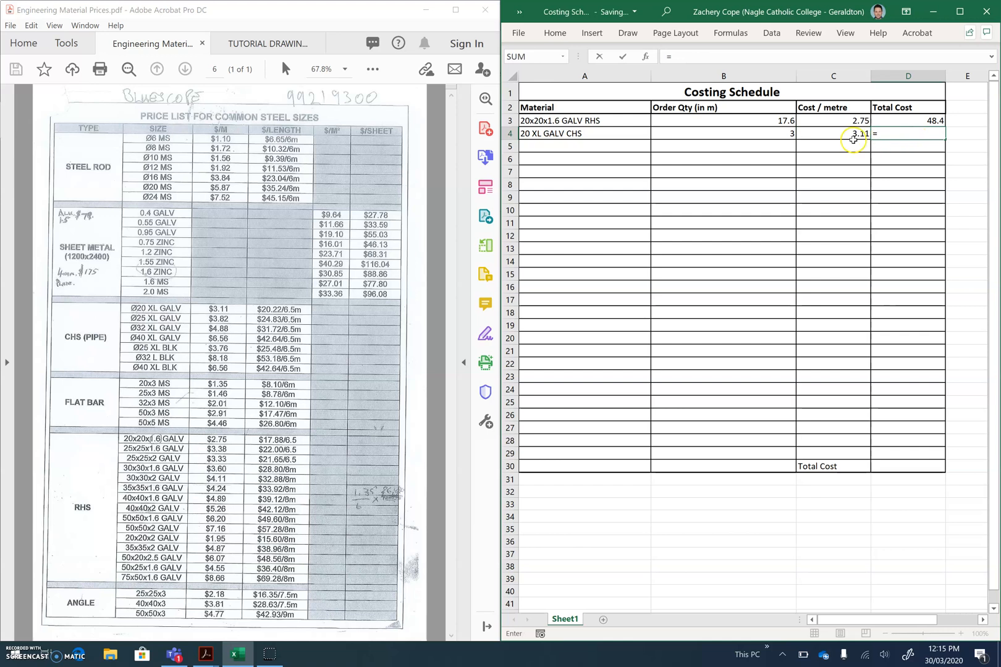
pyautogui.click(787, 137)
pyautogui.write('*')
pyautogui.click(815, 137)
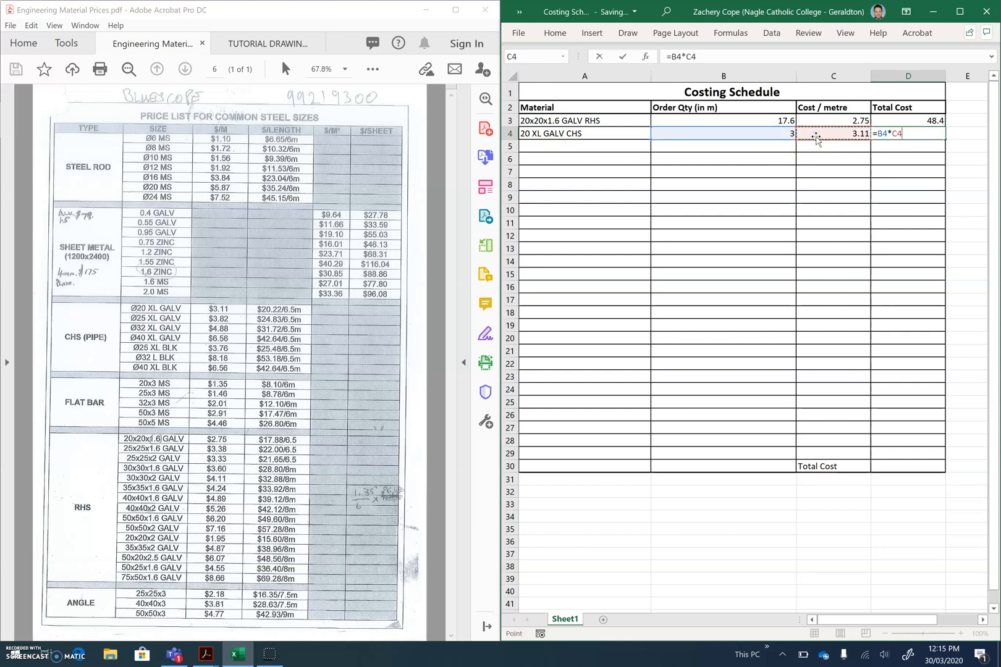
pyautogui.press('Return')
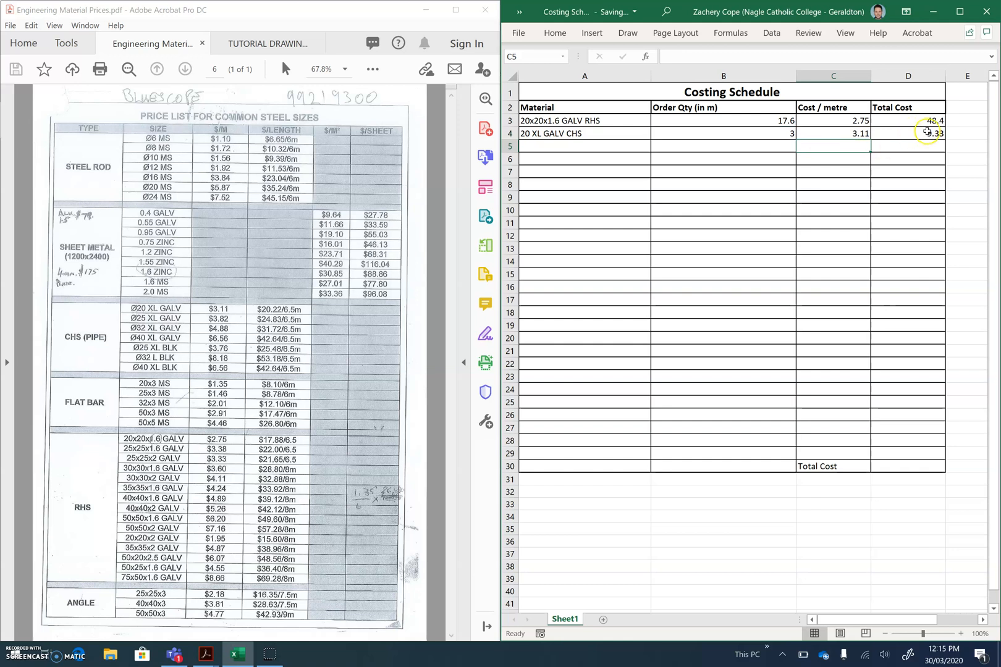
# Calculate the overall total cost in D30 by adding the two material totals with the formula =D3+D4
pyautogui.click(918, 464)
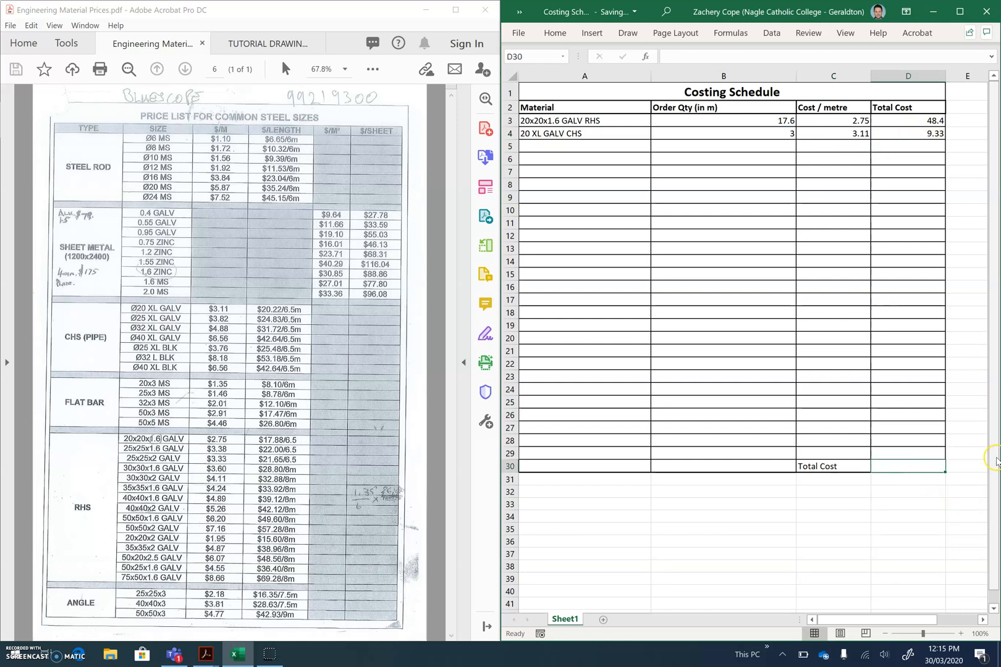
pyautogui.write('=')
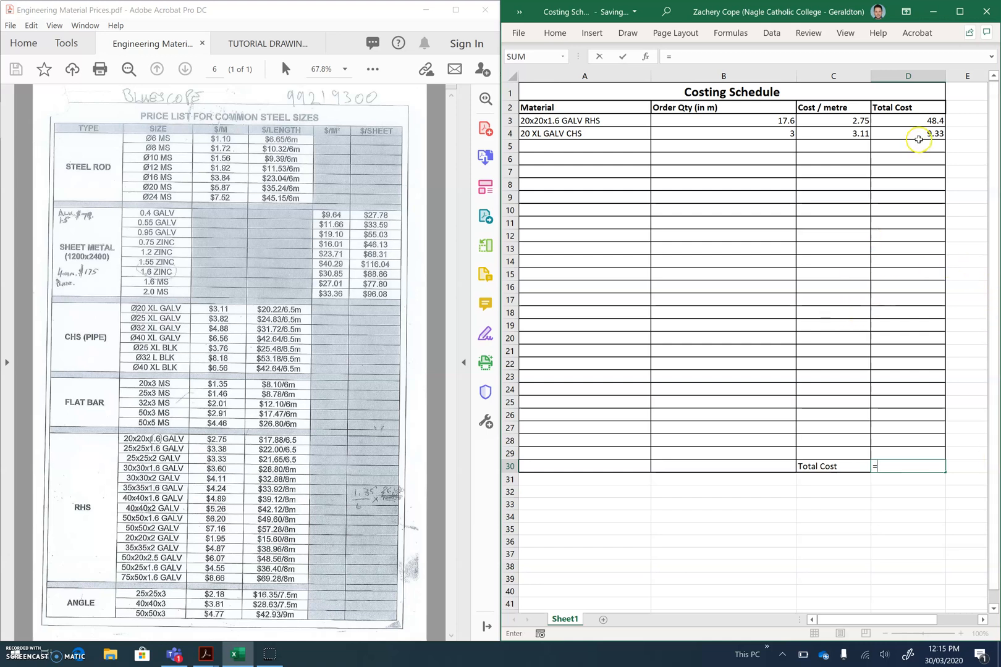
pyautogui.click(917, 124)
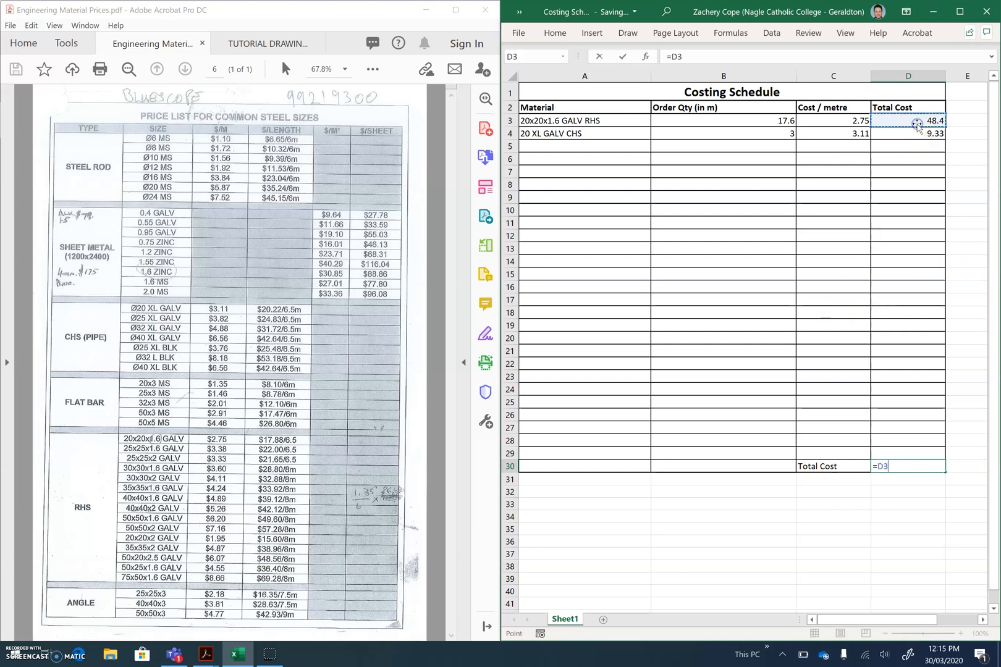
pyautogui.click(926, 133)
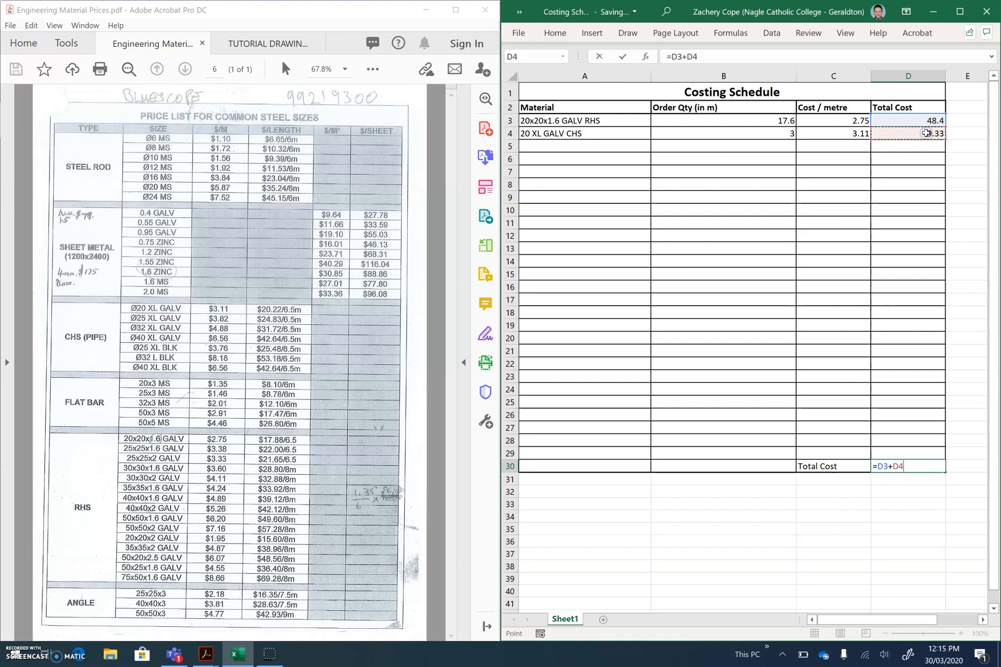
pyautogui.press('Return')
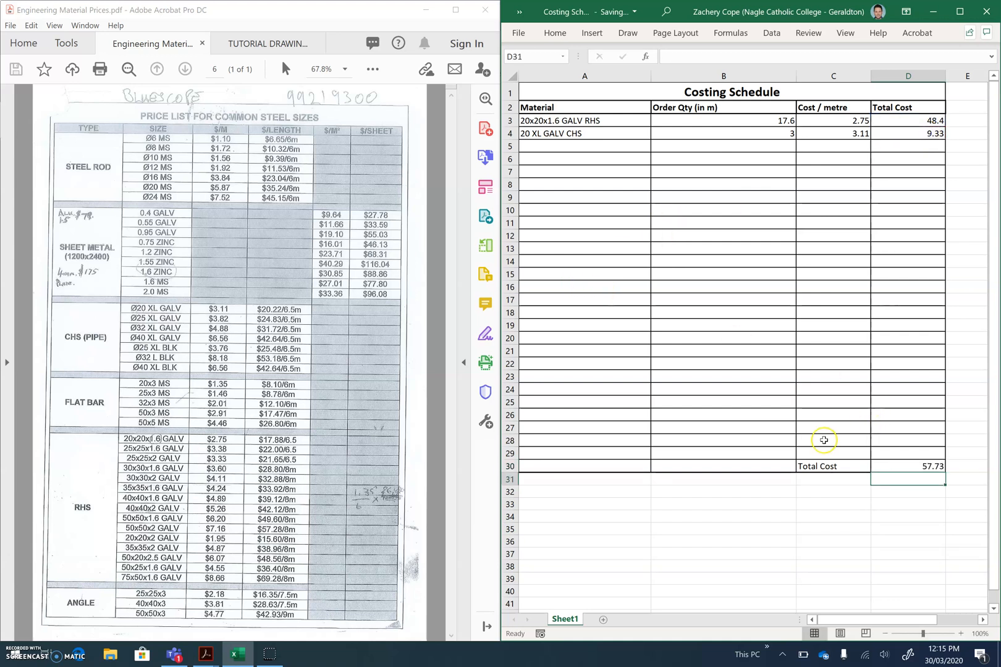
pyautogui.click(908, 466)
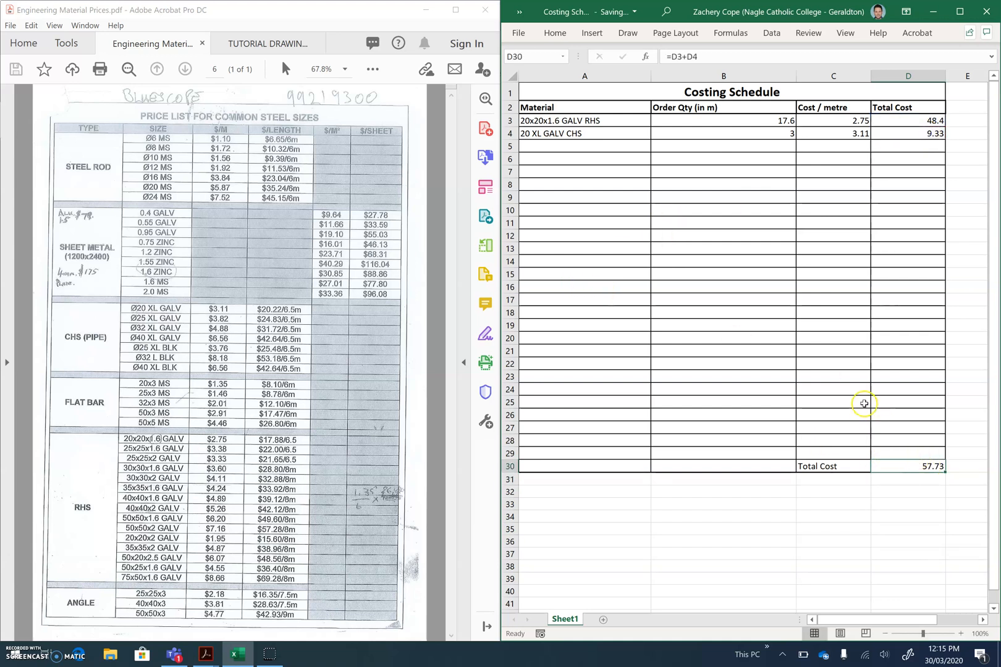
# Review the dimensioned views and the isometric part-number view in the TUTORIAL DRAWINGS PDF in Acrobat
pyautogui.click(253, 42)
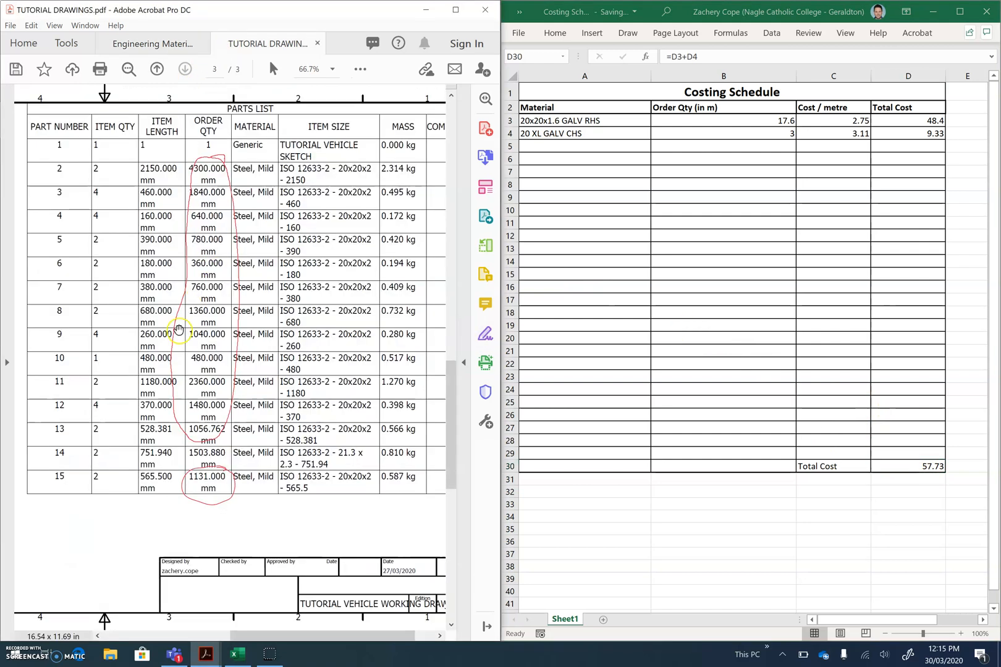
pyautogui.scroll(-2, 179, 341)
pyautogui.scroll(2, 152, 382)
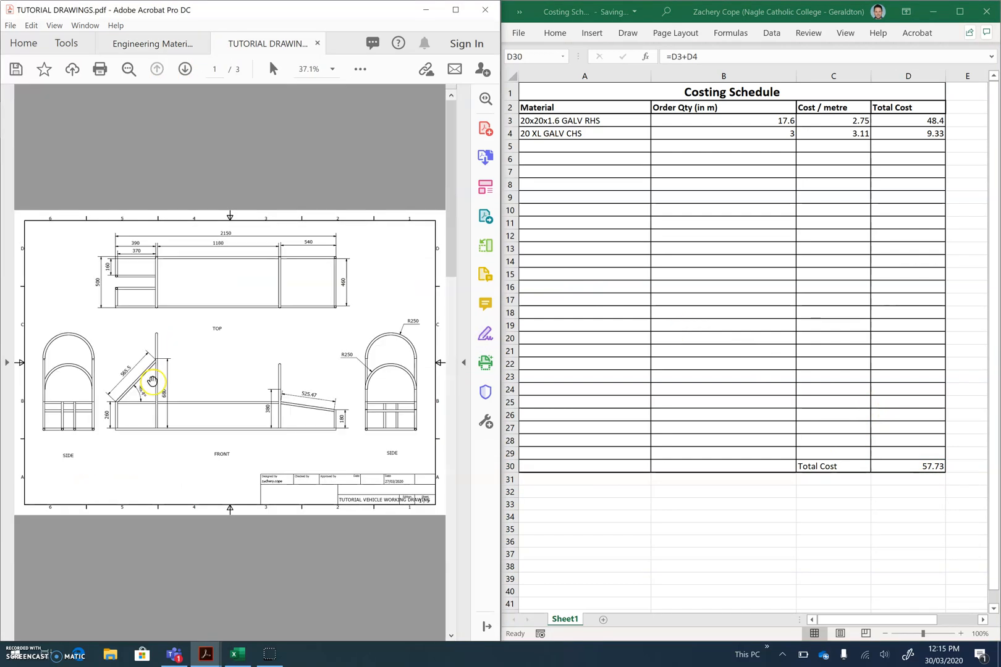
pyautogui.scroll(-1, 152, 381)
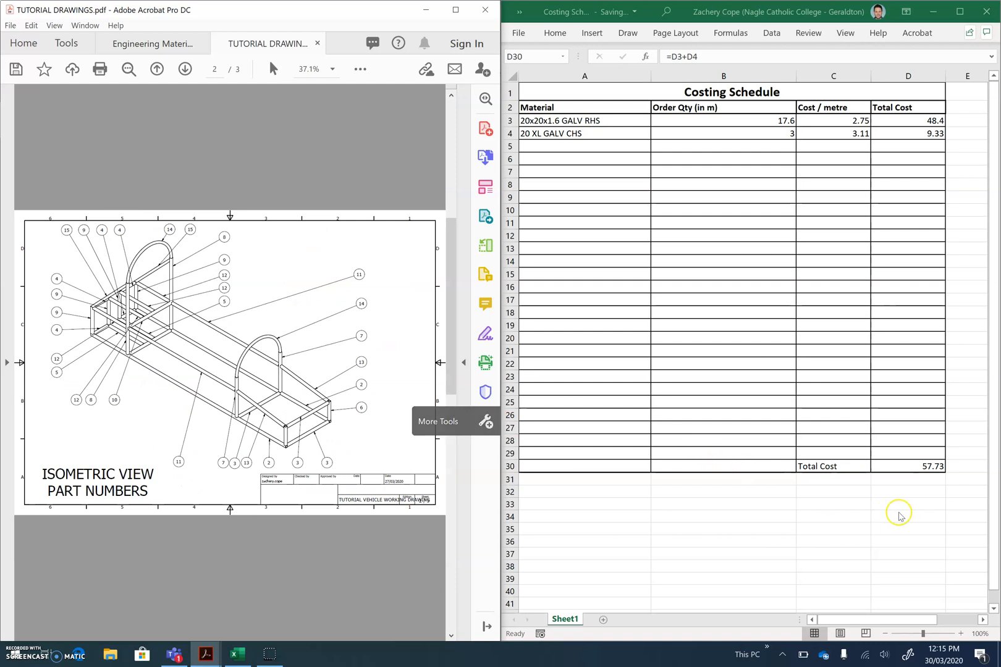
pyautogui.click(888, 505)
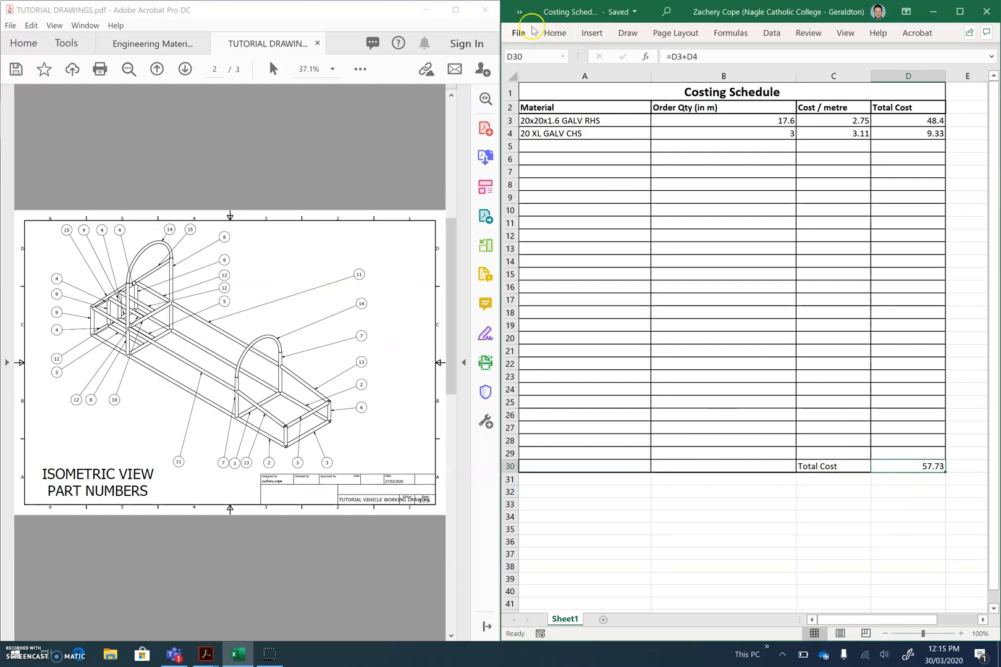
pyautogui.click(572, 145)
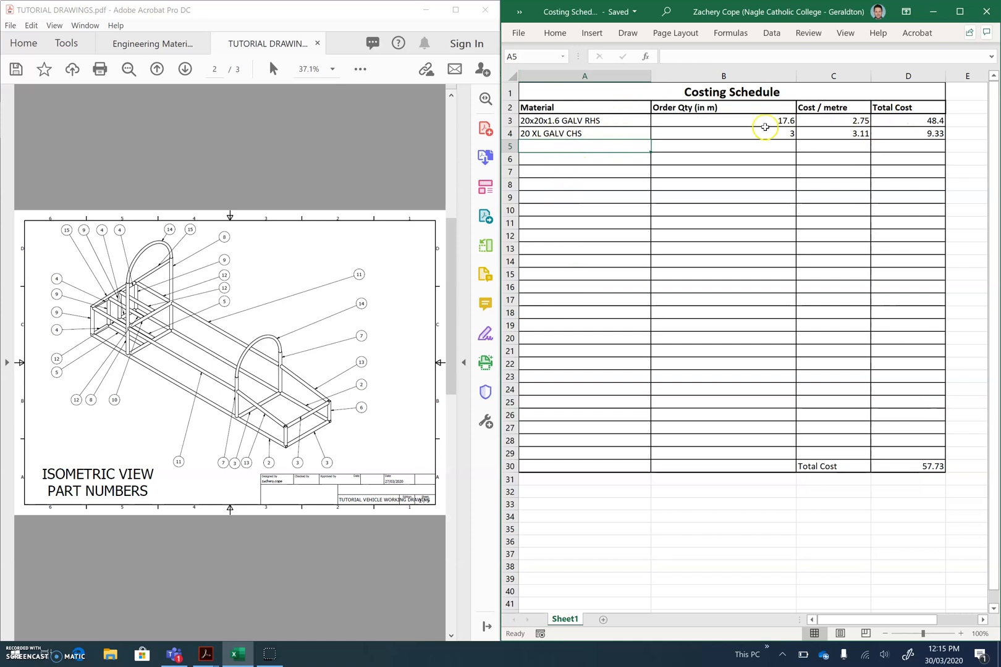
pyautogui.click(880, 195)
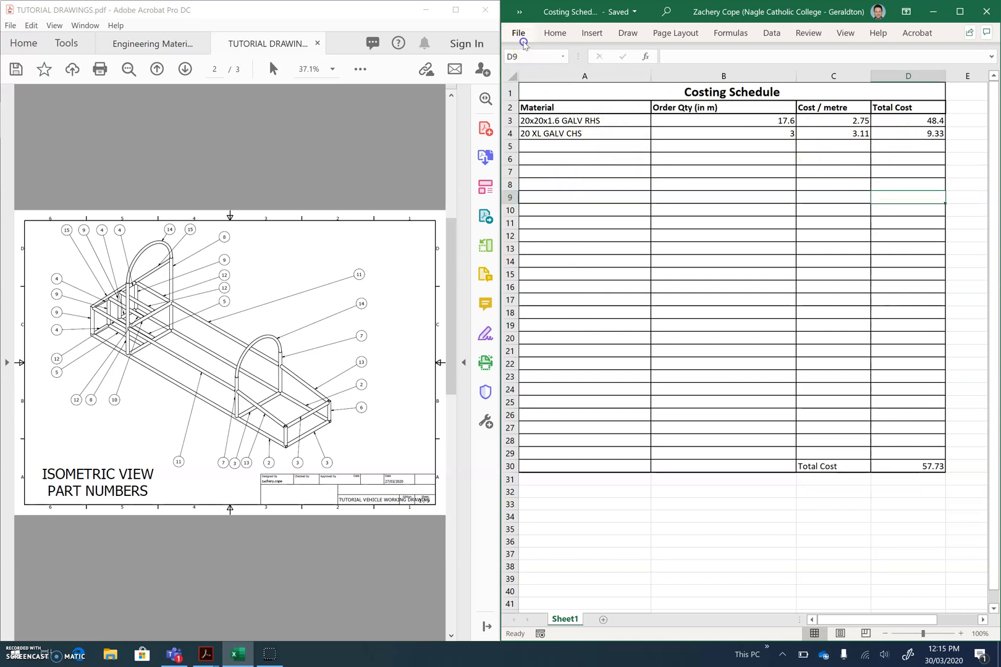
# Save a copy of the Excel costing workbook as Costing Schedule SAMPLE in the TUTORIAL VEHICLE ASSEMBLY folder
pyautogui.click(523, 43)
pyautogui.click(535, 179)
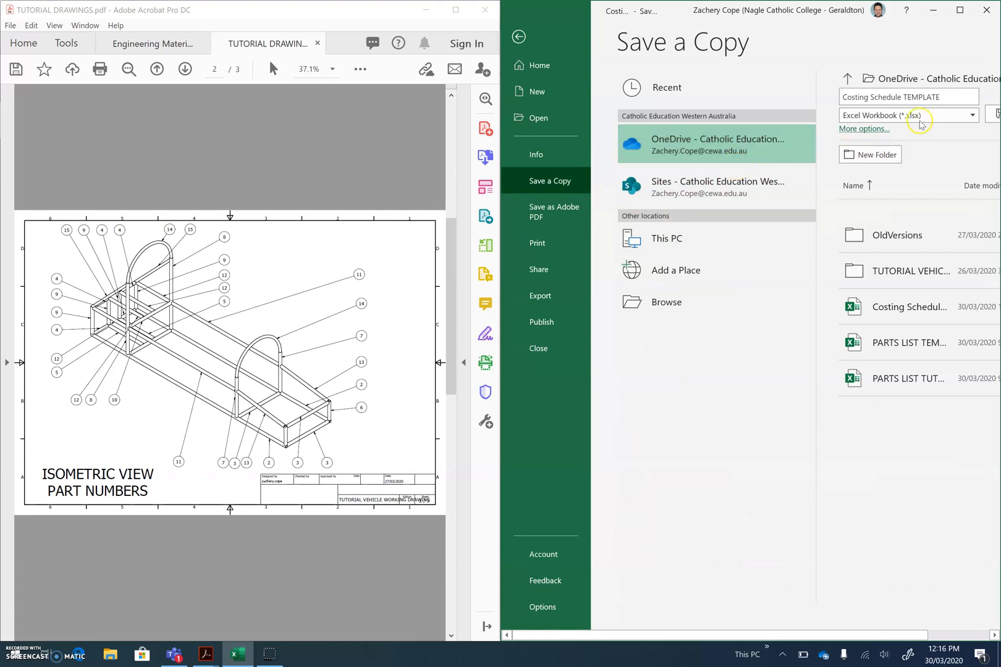
pyautogui.click(941, 103)
pyautogui.click(705, 214)
pyautogui.moveTo(656, 211); pyautogui.dragTo(912, 210)
pyautogui.press('BackSpace')
pyautogui.press('BackSpace')
pyautogui.write('Schedule SAMPLE')
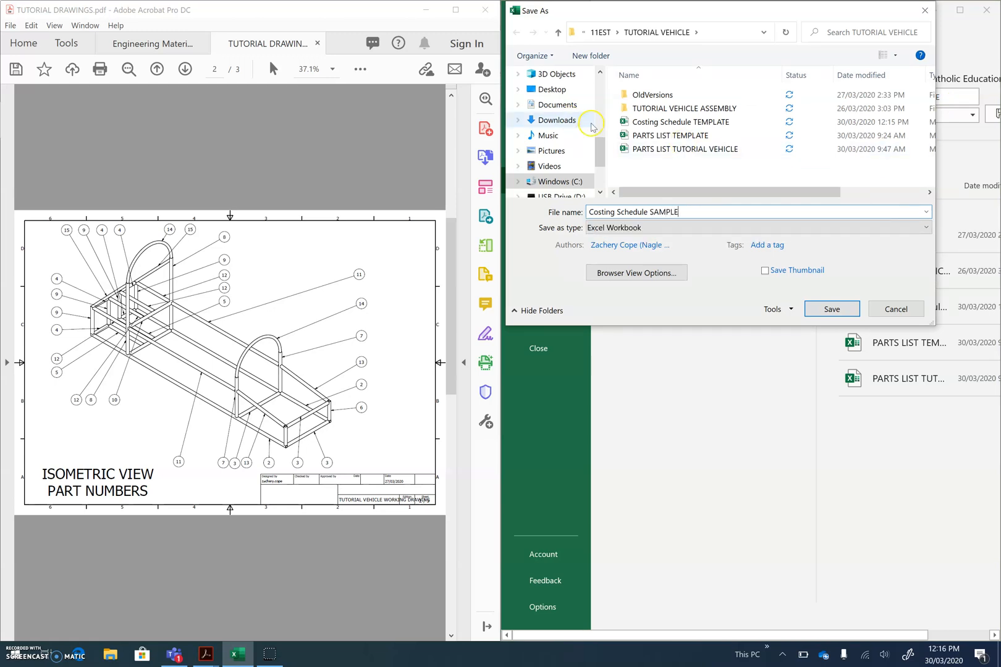
pyautogui.doubleClick(658, 108)
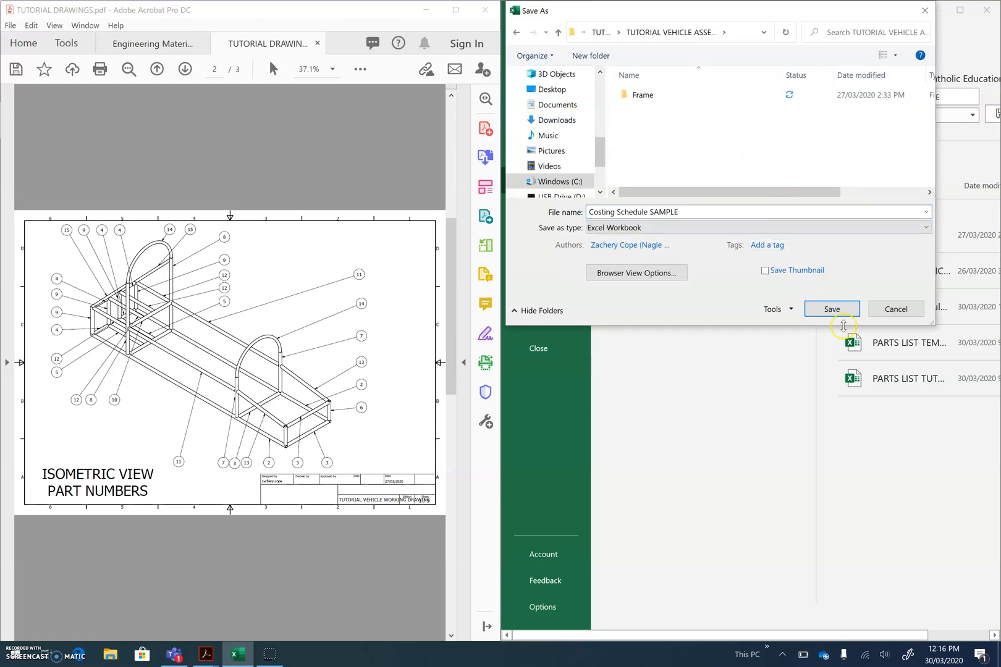
pyautogui.click(838, 316)
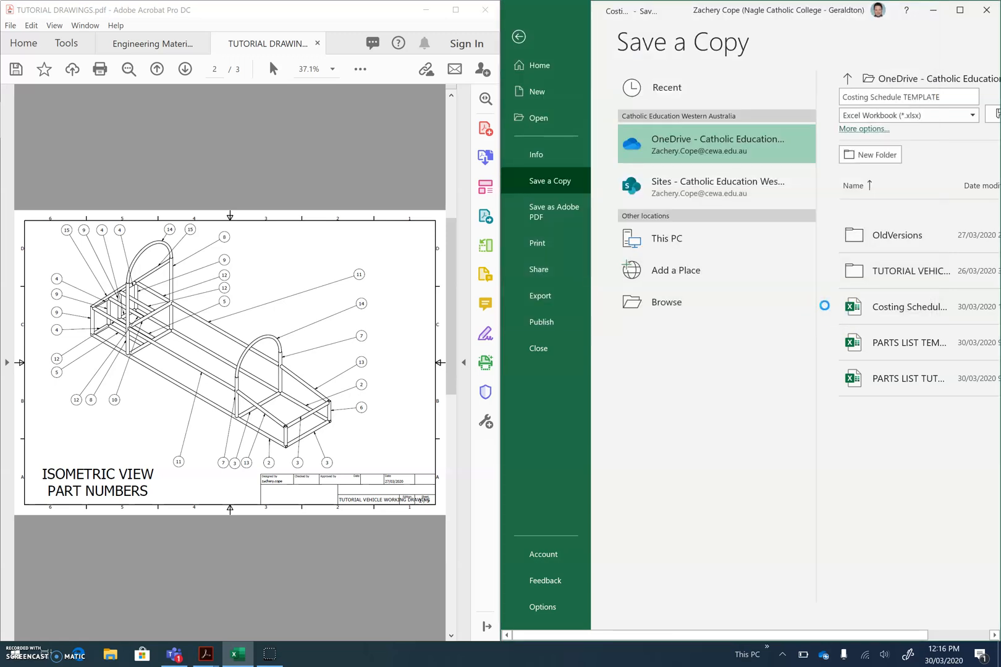